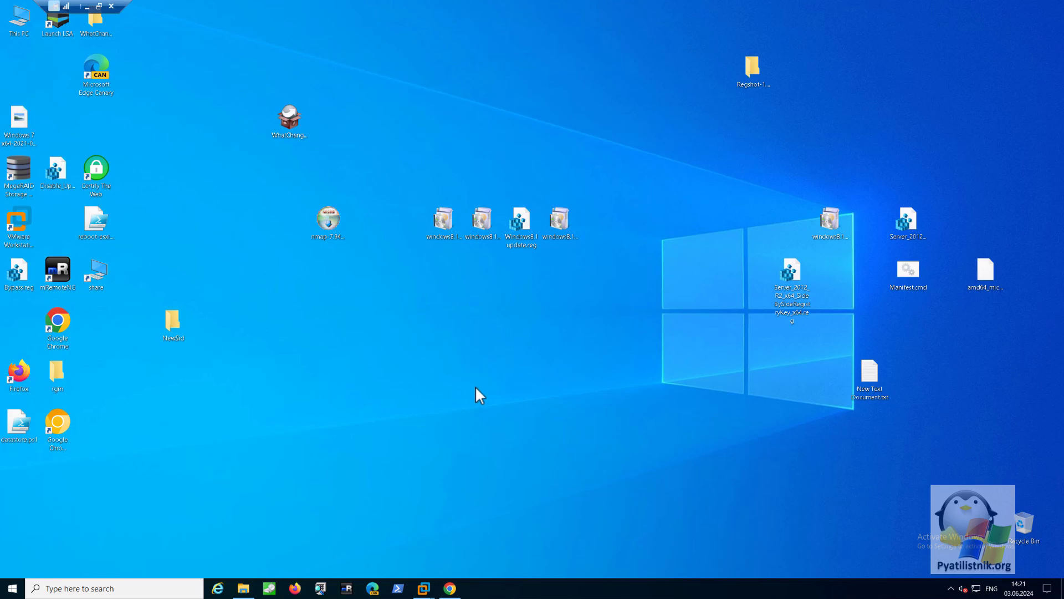
Bring up the Microsoft Update Catalog home page in Chrome, highlight its address, and minimize the browser
{"action": "left_click", "coordinate": [456, 590]}
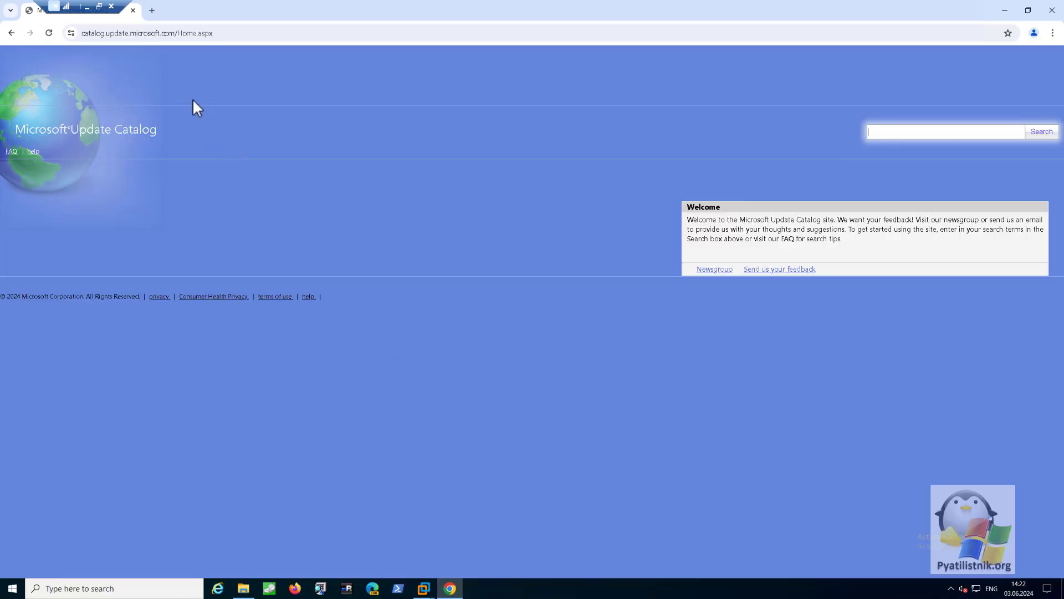
{"action": "left_click", "coordinate": [88, 33]}
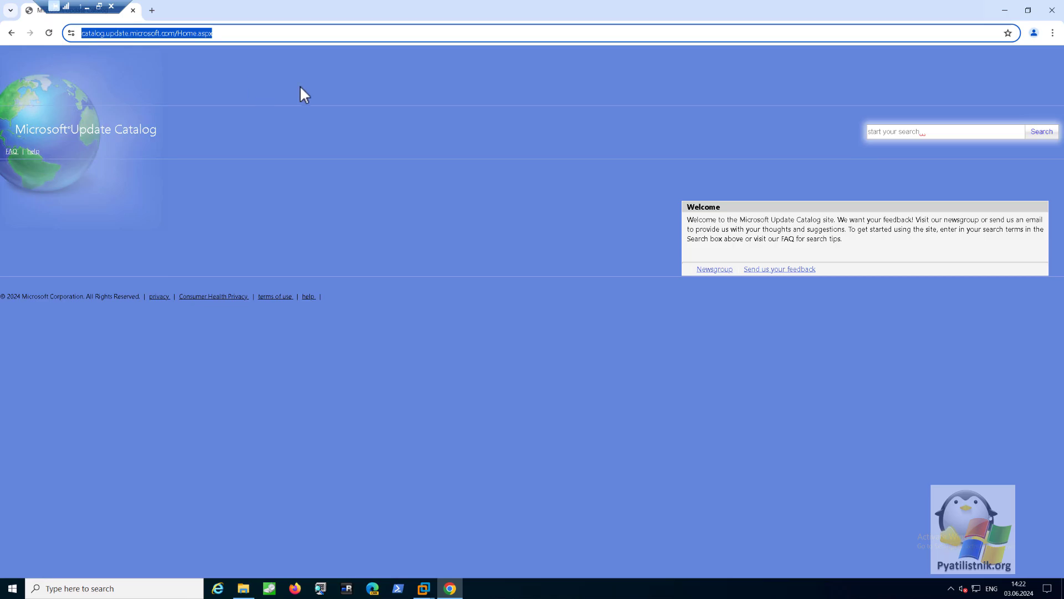
{"action": "left_click", "coordinate": [1004, 10]}
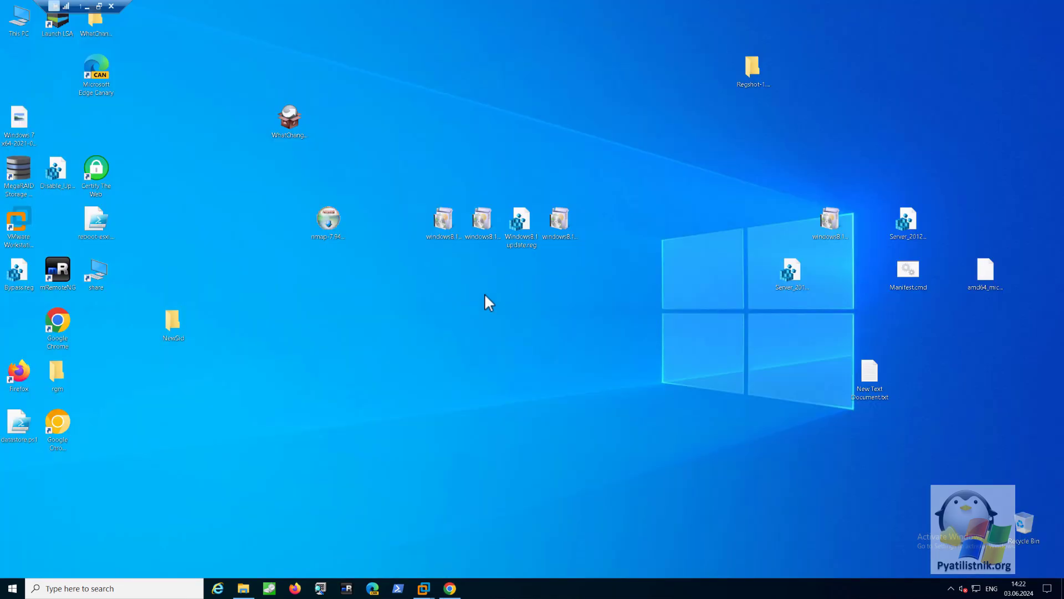
Copy kb5037021 from the first windows8.1 .msu file's name on the desktop and search the Microsoft Update Catalog in Chrome for it
{"action": "left_click", "coordinate": [438, 230]}
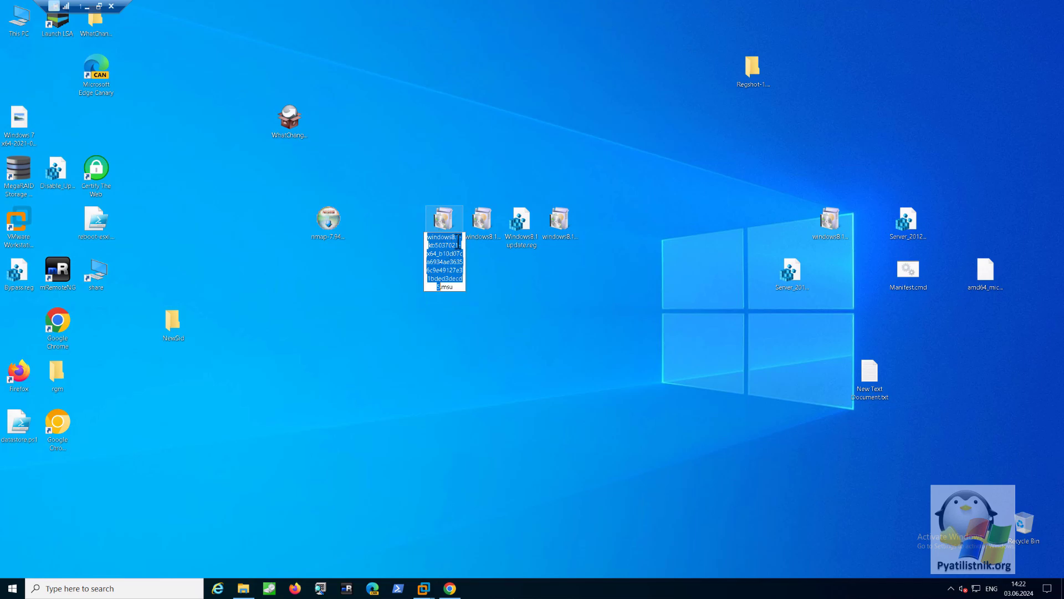
{"action": "left_click_drag", "start_coordinate": [460, 244], "coordinate": [430, 246]}
{"action": "key", "text": "ctrl+c"}
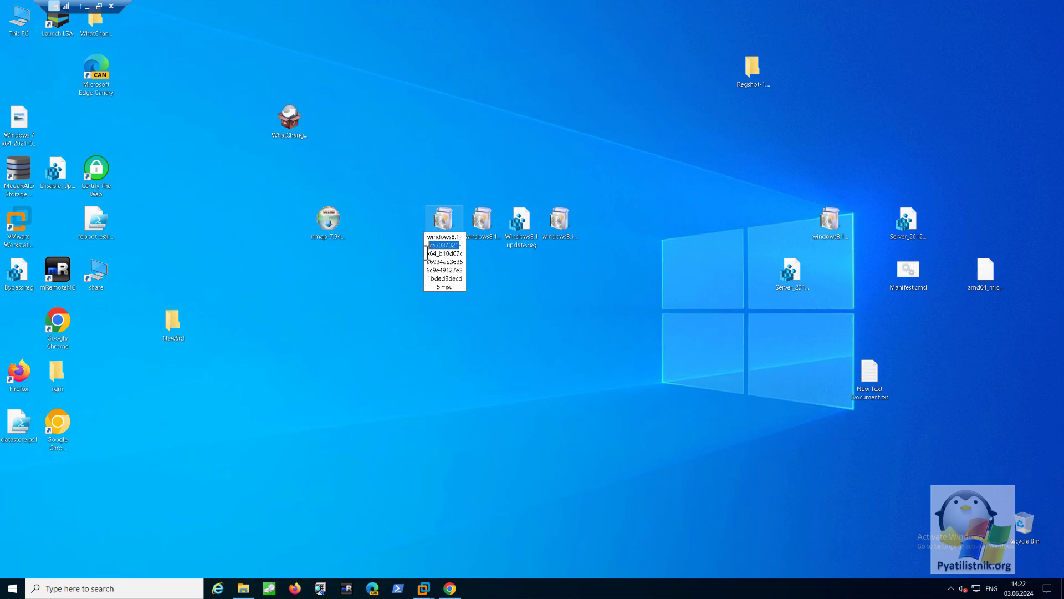
{"action": "left_click", "coordinate": [456, 589]}
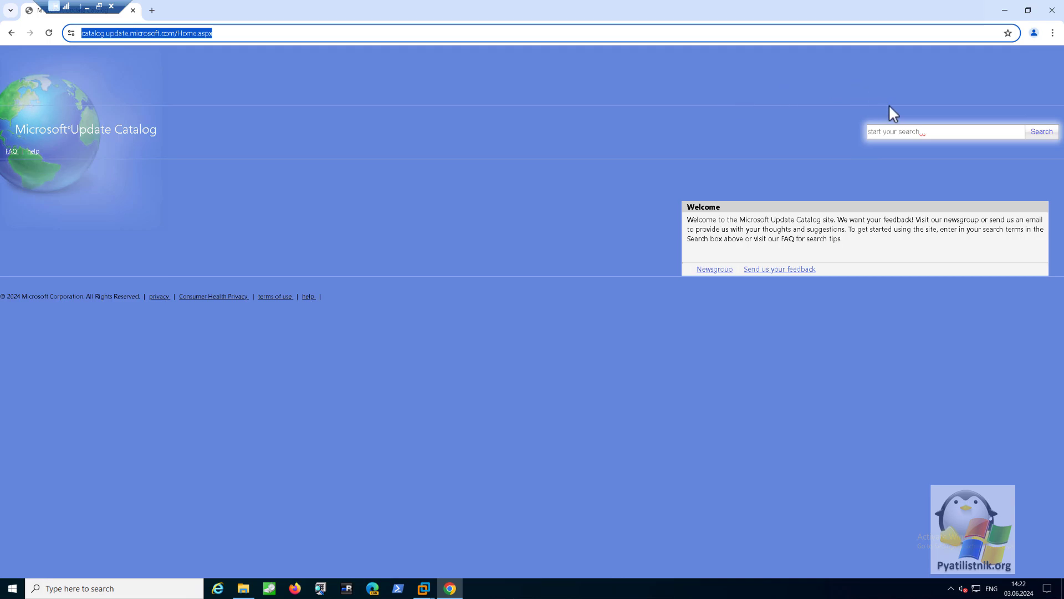
{"action": "left_click", "coordinate": [905, 132]}
{"action": "key", "text": "ctrl+v"}
{"action": "left_click", "coordinate": [1041, 133]}
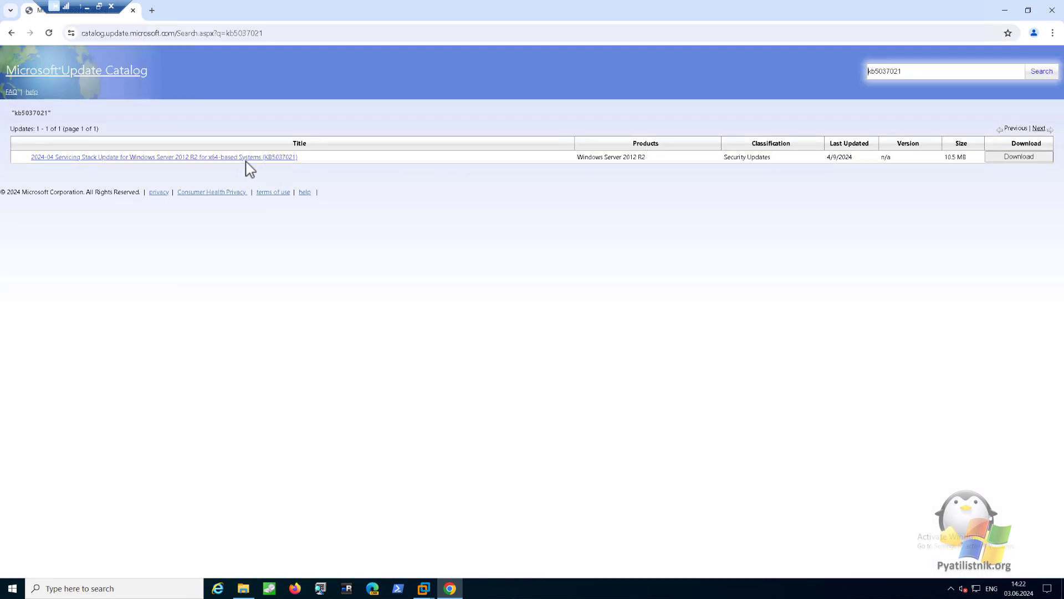
Review the update details and the download link of the 2024-04 Servicing Stack Update for Windows Server 2012 R2, closing both windows
{"action": "left_click", "coordinate": [246, 161]}
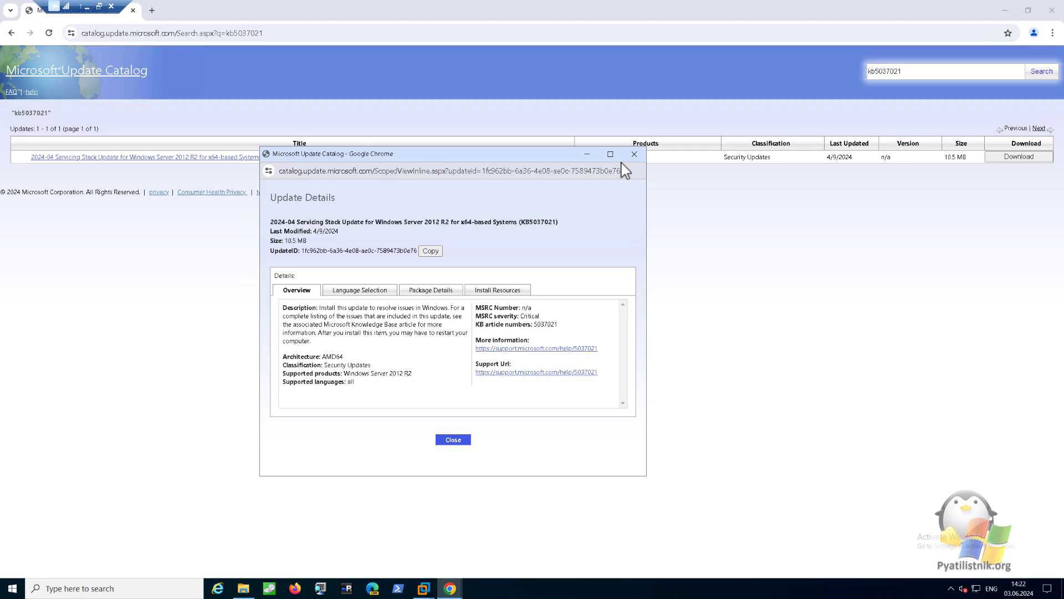
{"action": "left_click_drag", "start_coordinate": [301, 222], "coordinate": [384, 226]}
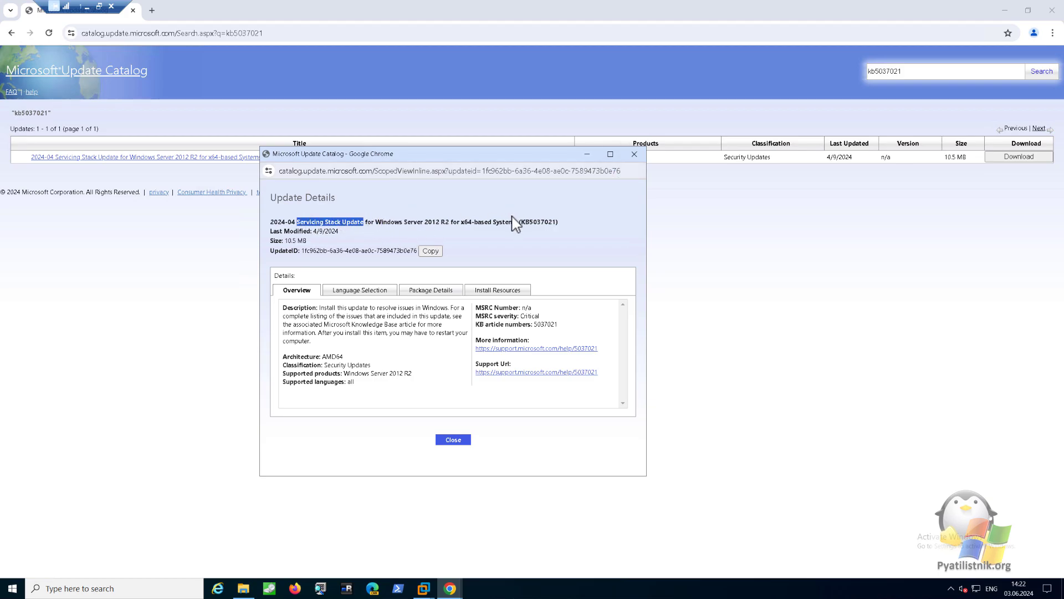
{"action": "left_click_drag", "start_coordinate": [377, 222], "coordinate": [455, 220]}
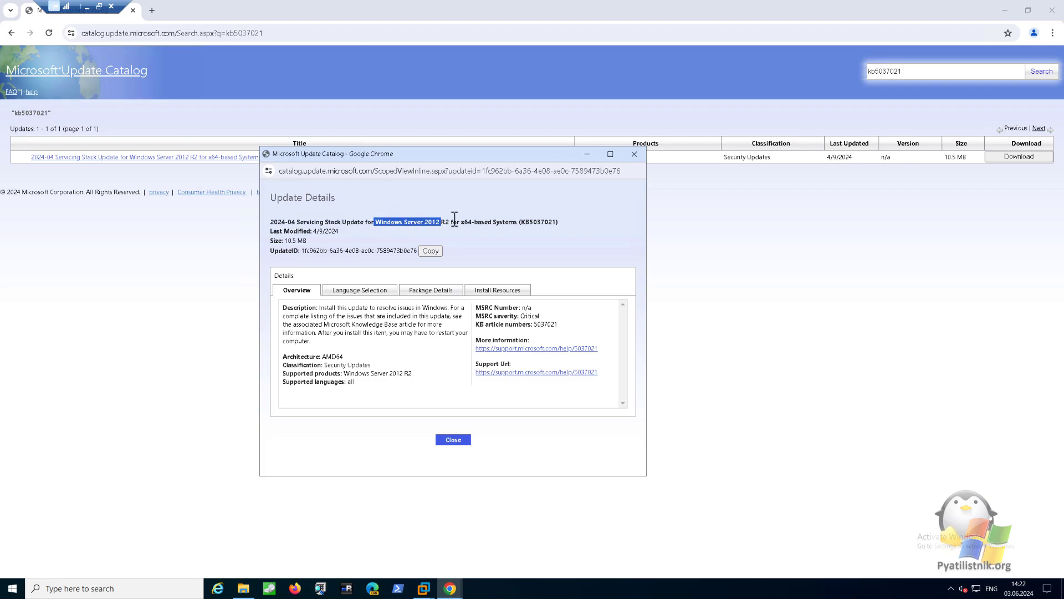
{"action": "left_click", "coordinate": [634, 153]}
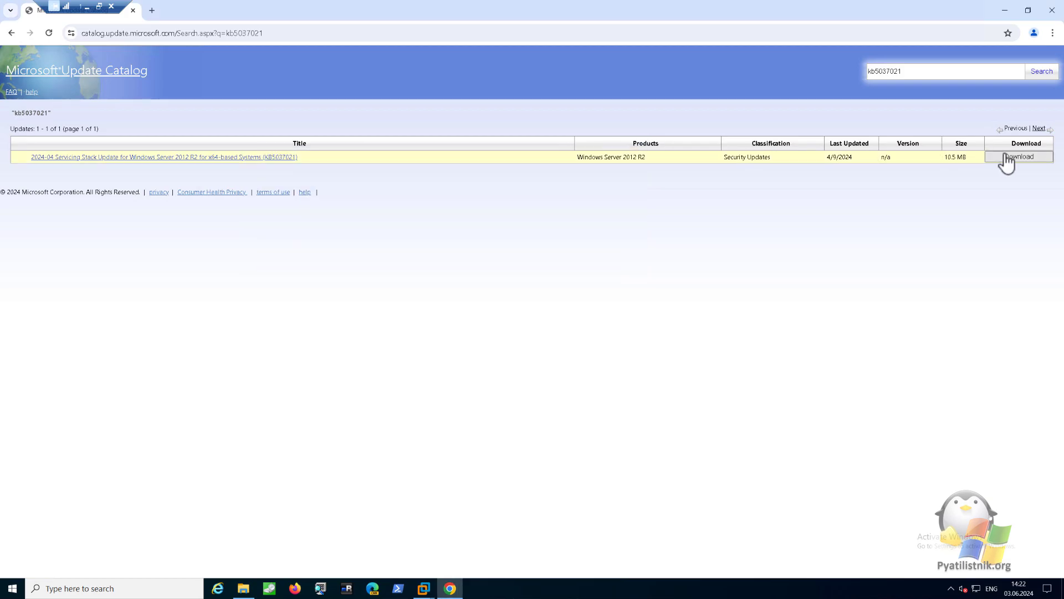
{"action": "left_click", "coordinate": [1008, 158]}
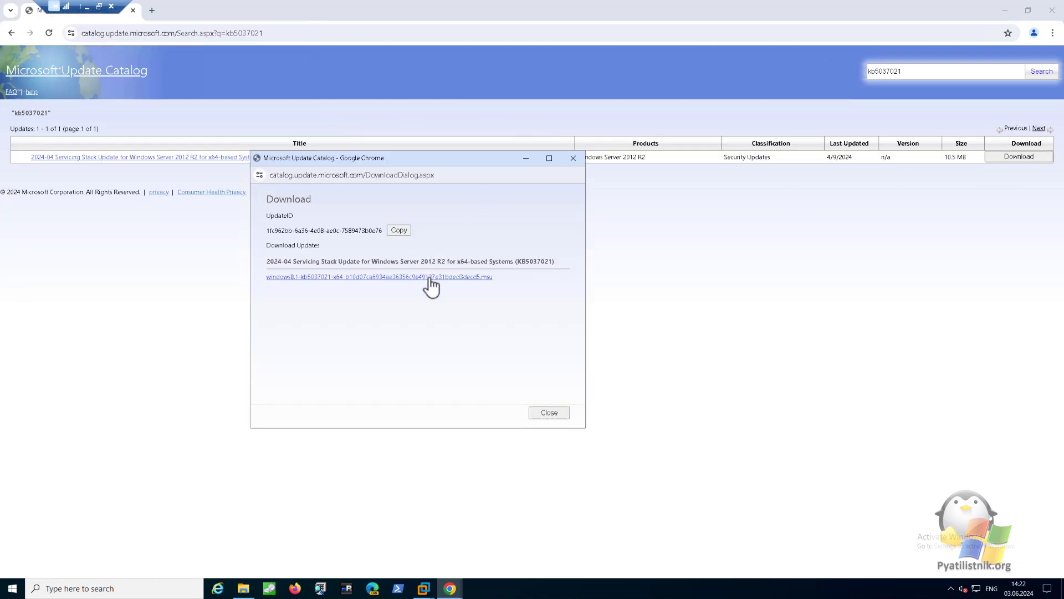
{"action": "left_click", "coordinate": [574, 158]}
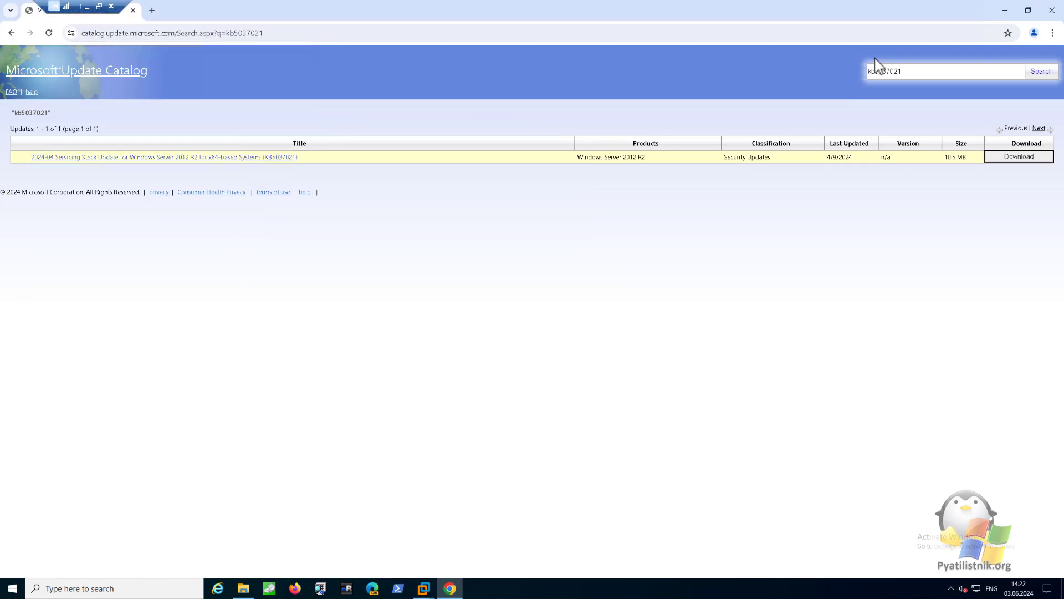
Take kb5017220 from the second windows8.1 .msu file's name on the desktop and search the catalog in Chrome for it
{"action": "left_click", "coordinate": [1002, 11]}
{"action": "left_click", "coordinate": [493, 232]}
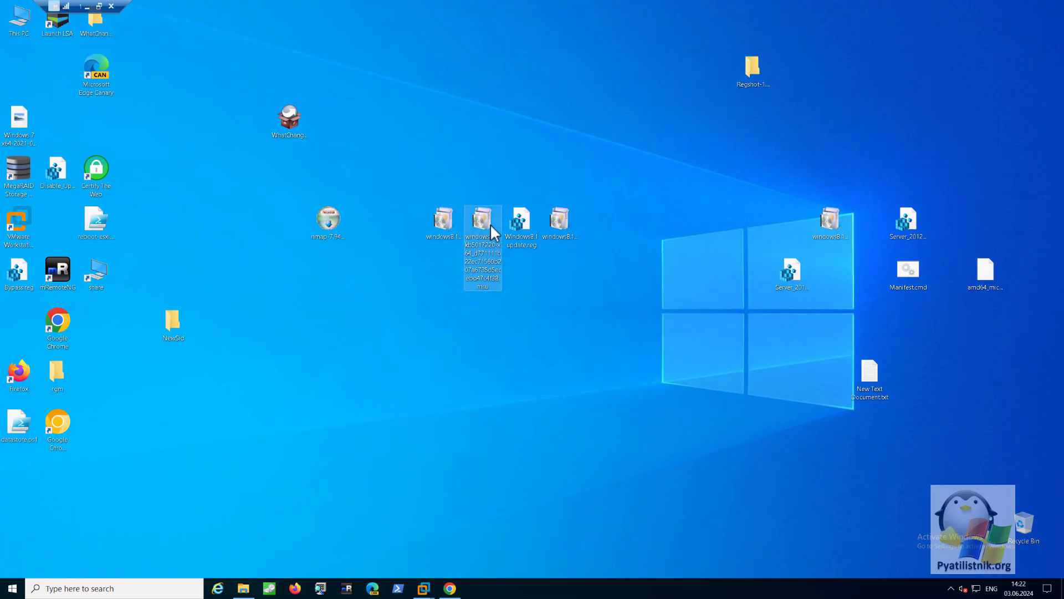
{"action": "key", "text": "F2"}
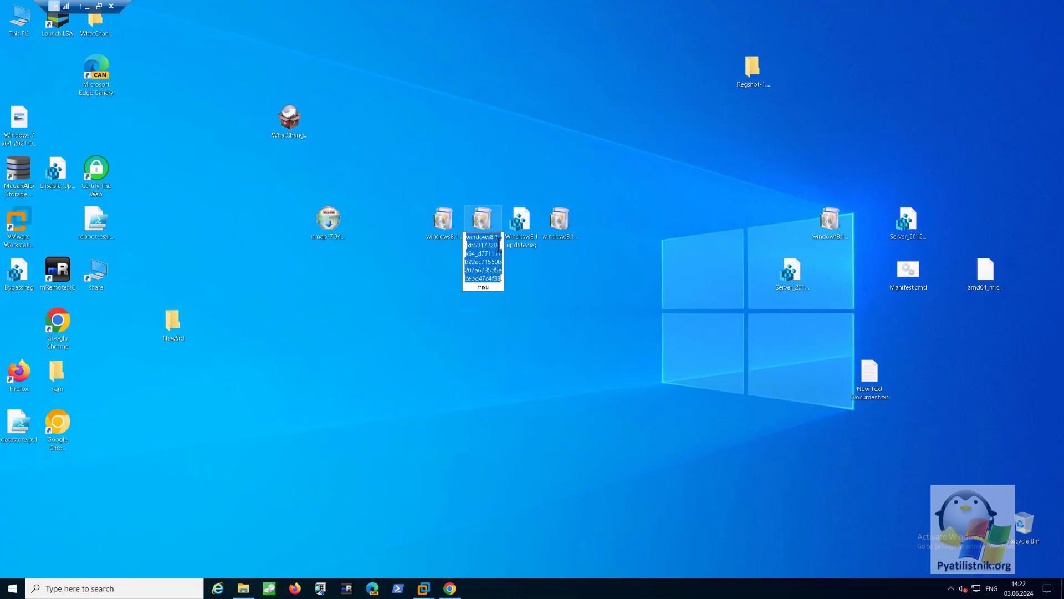
{"action": "left_click_drag", "start_coordinate": [498, 245], "coordinate": [472, 245]}
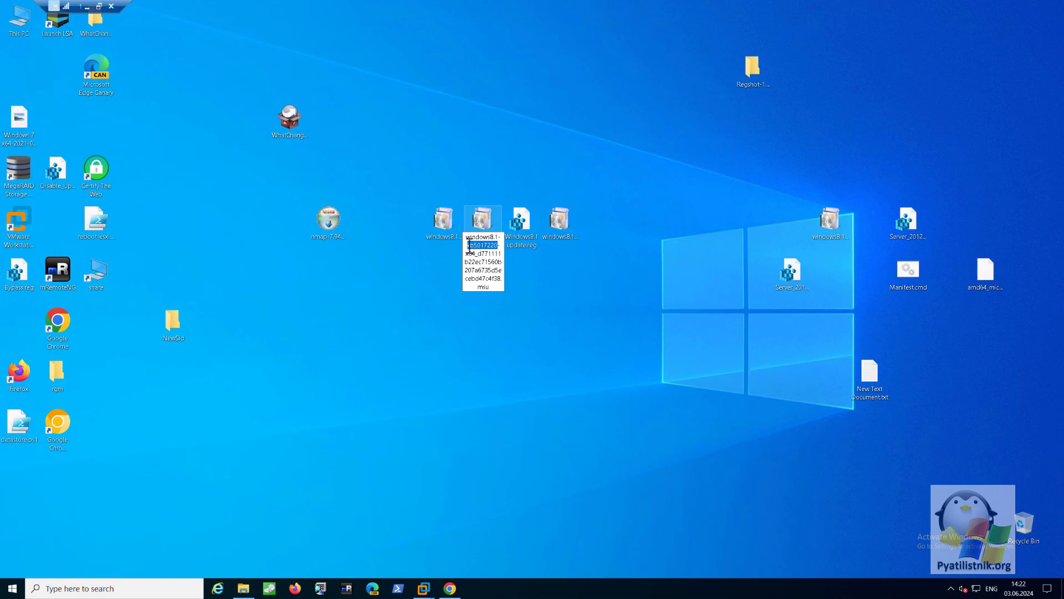
{"action": "left_click", "coordinate": [450, 588]}
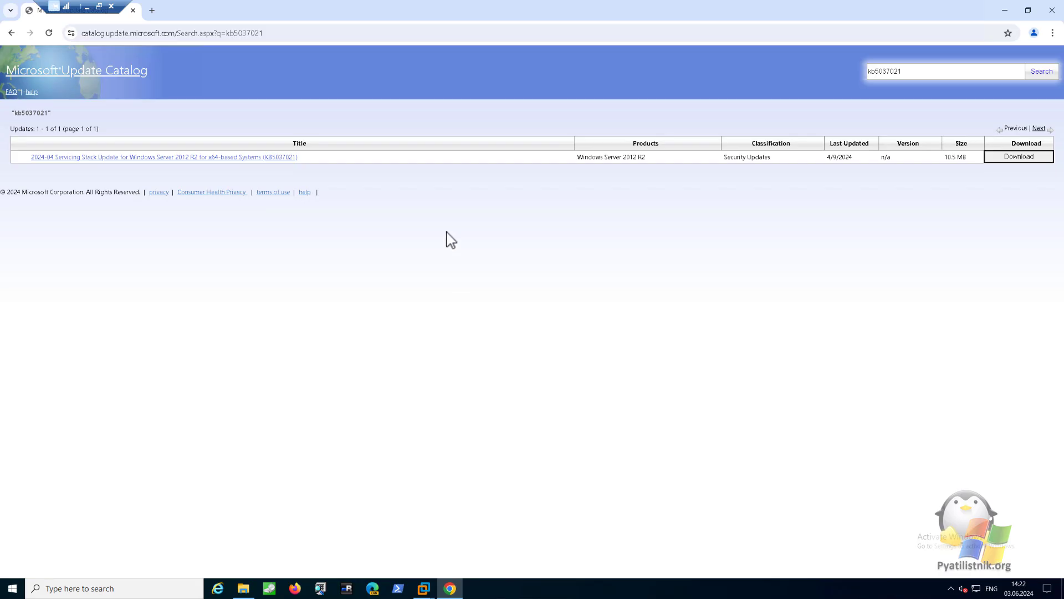
{"action": "double_click", "coordinate": [907, 71]}
{"action": "type", "text": "kb5017220"}
{"action": "left_click", "coordinate": [1041, 72]}
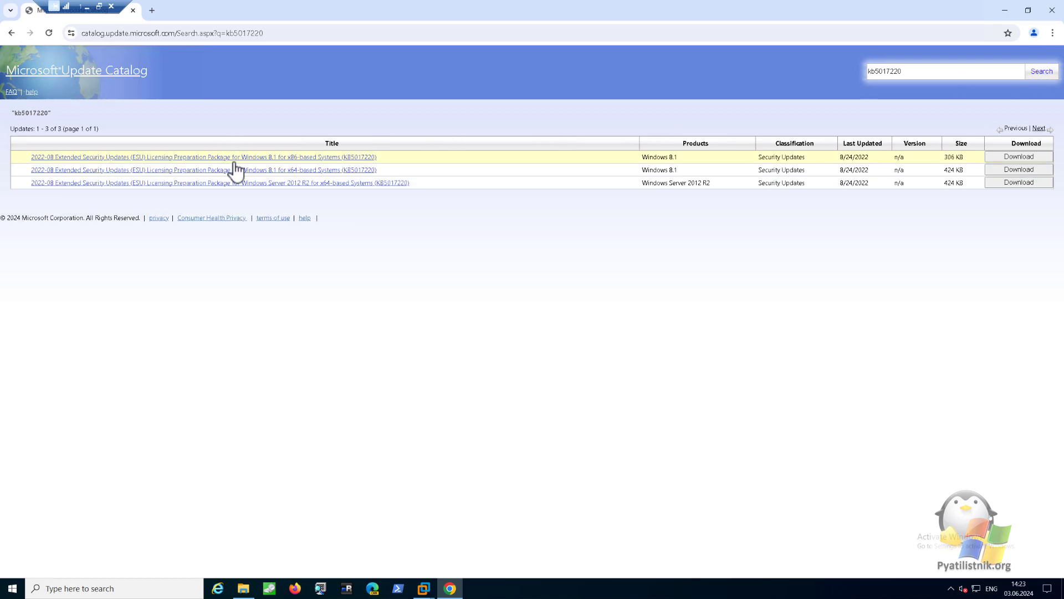
Review the update details of the 2022-08 ESU Licensing Preparation Package for Windows 8.1 x64, highlight its title, and close them
{"action": "left_click", "coordinate": [291, 172]}
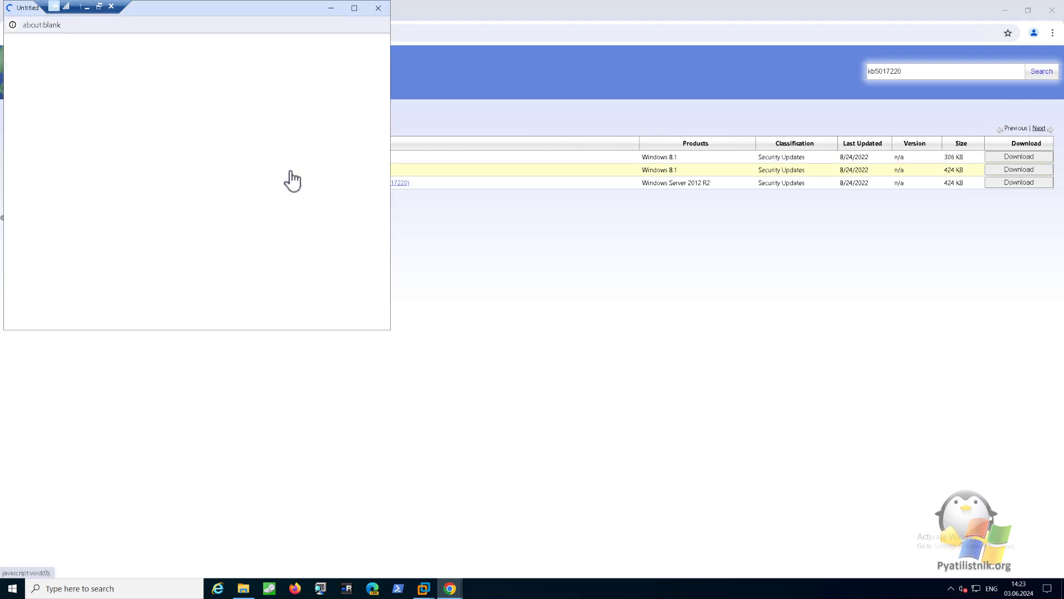
{"action": "left_click_drag", "start_coordinate": [240, 12], "coordinate": [557, 216]}
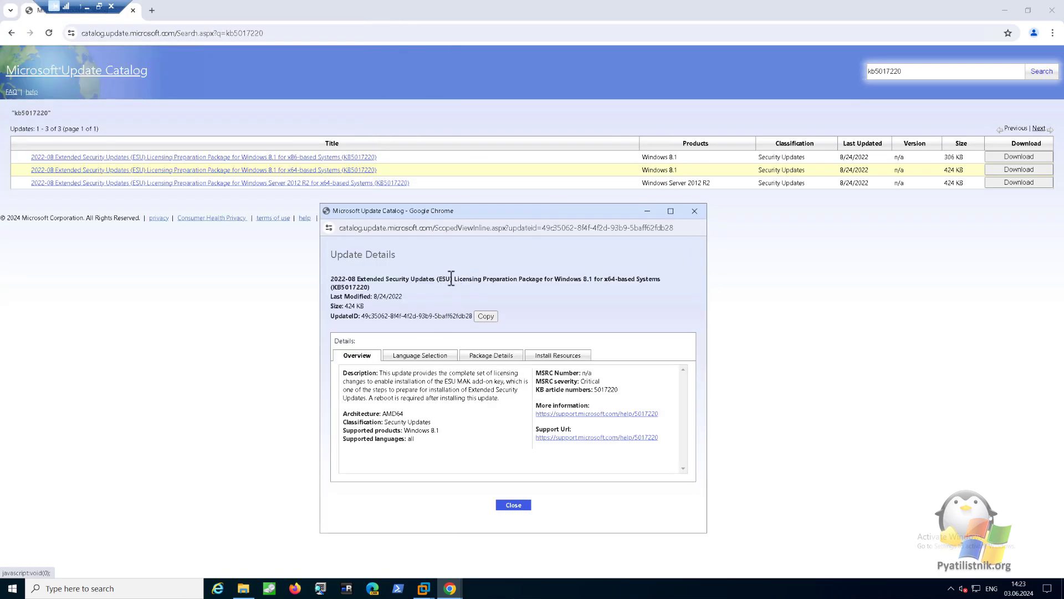
{"action": "left_click_drag", "start_coordinate": [360, 279], "coordinate": [590, 280]}
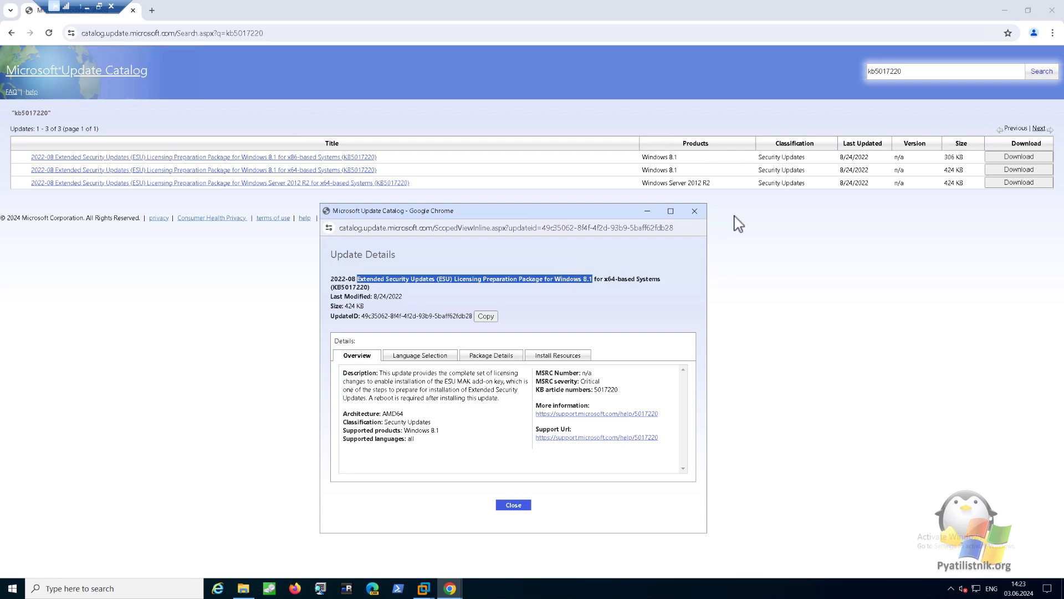
{"action": "left_click", "coordinate": [695, 210]}
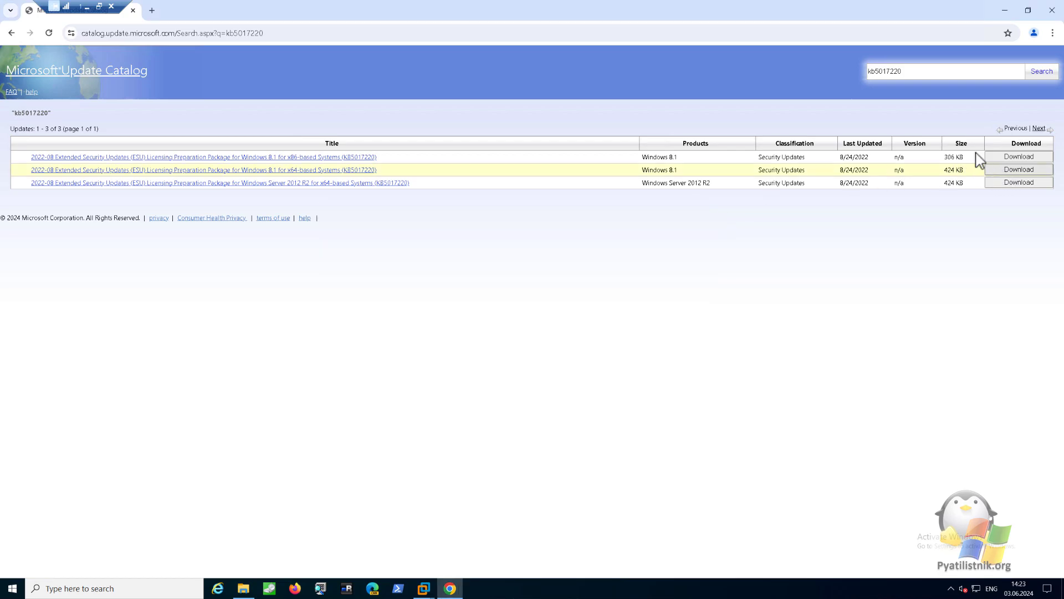
Copy kb5037823 from the third windows8.1 .msu file's name on the desktop and search the catalog in Chrome for it
{"action": "left_click", "coordinate": [1005, 9]}
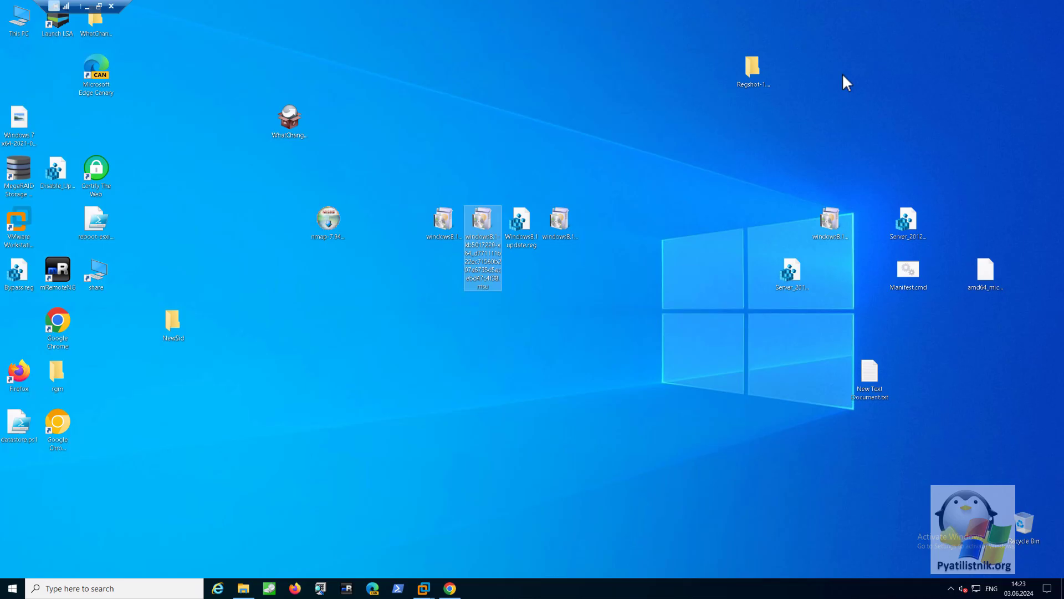
{"action": "left_click", "coordinate": [557, 218]}
{"action": "key", "text": "F2"}
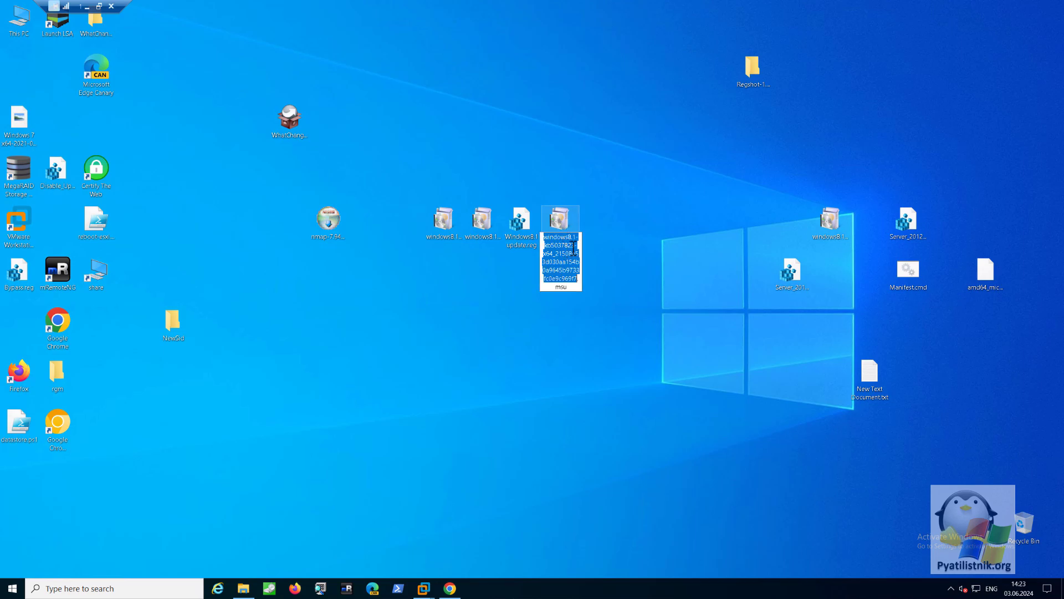
{"action": "left_click_drag", "start_coordinate": [577, 246], "coordinate": [544, 245]}
{"action": "key", "text": "ctrl+c"}
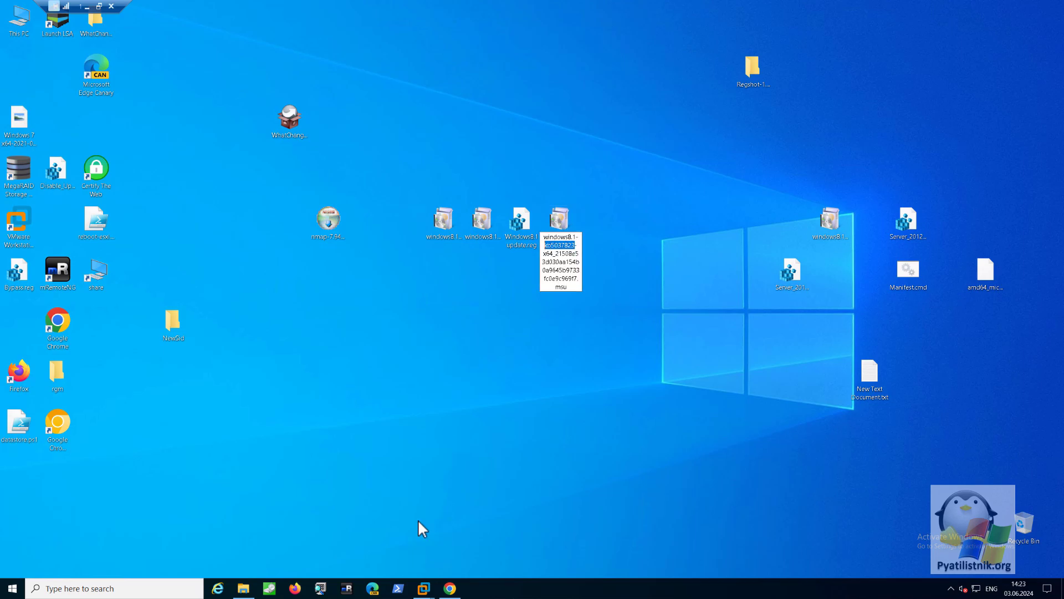
{"action": "mouse_move", "coordinate": [435, 585]}
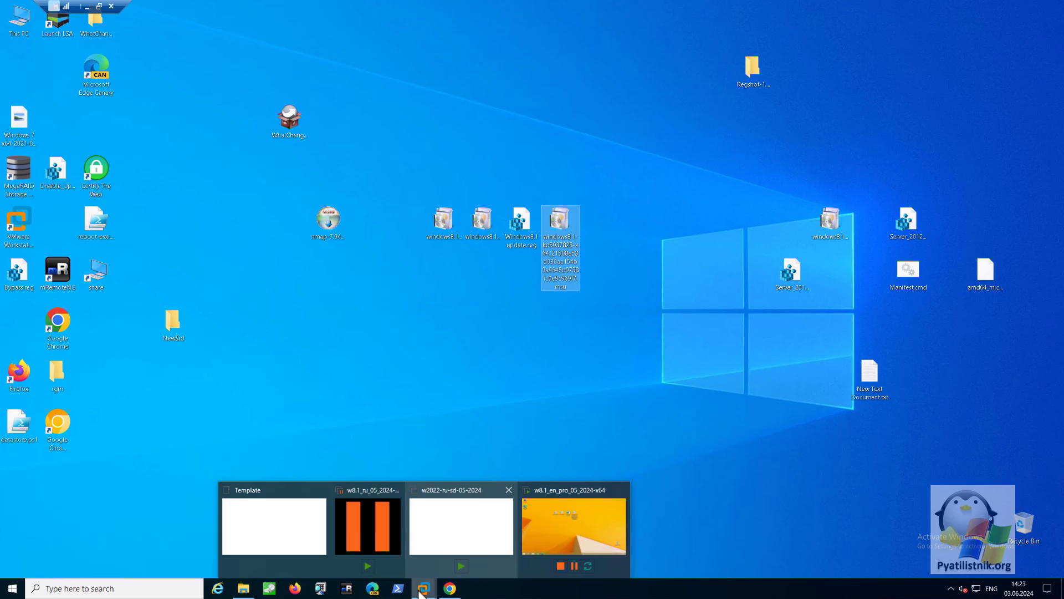
{"action": "left_click", "coordinate": [448, 588]}
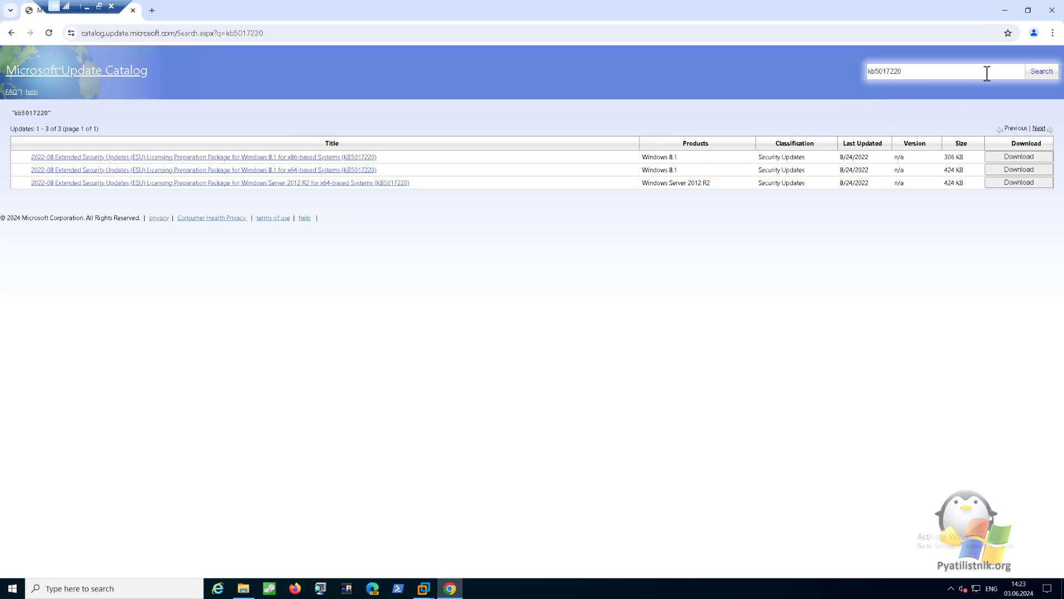
{"action": "key", "text": "ctrl+a"}
{"action": "key", "text": "ctrl+v"}
{"action": "left_click", "coordinate": [1037, 72]}
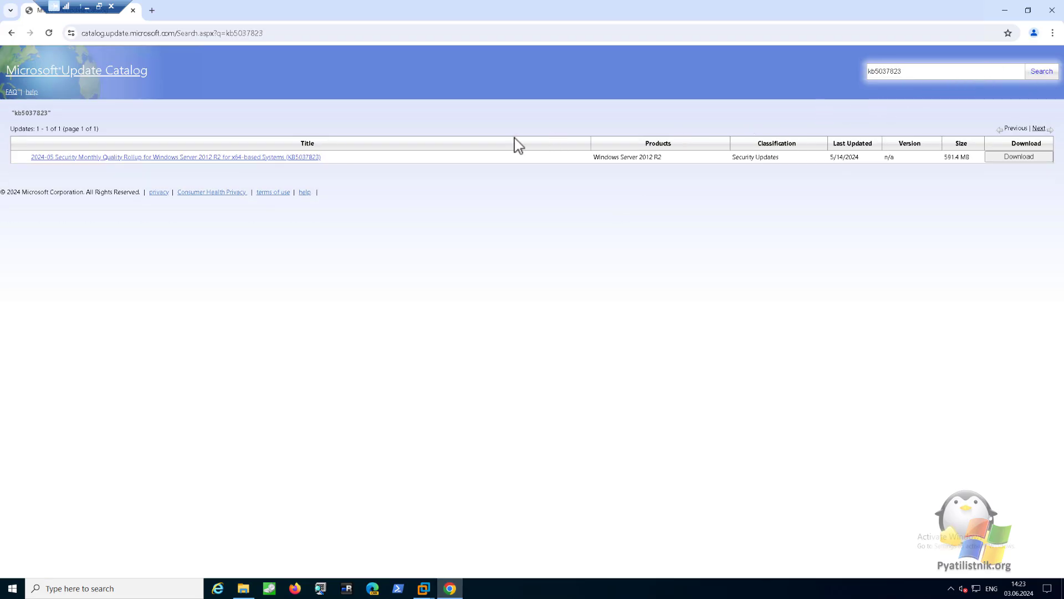
Copy "Security Monthly Quality Rollup for Windows Server 2012 R2" from the update details of KB5037823 and close the details window
{"action": "left_click", "coordinate": [85, 157]}
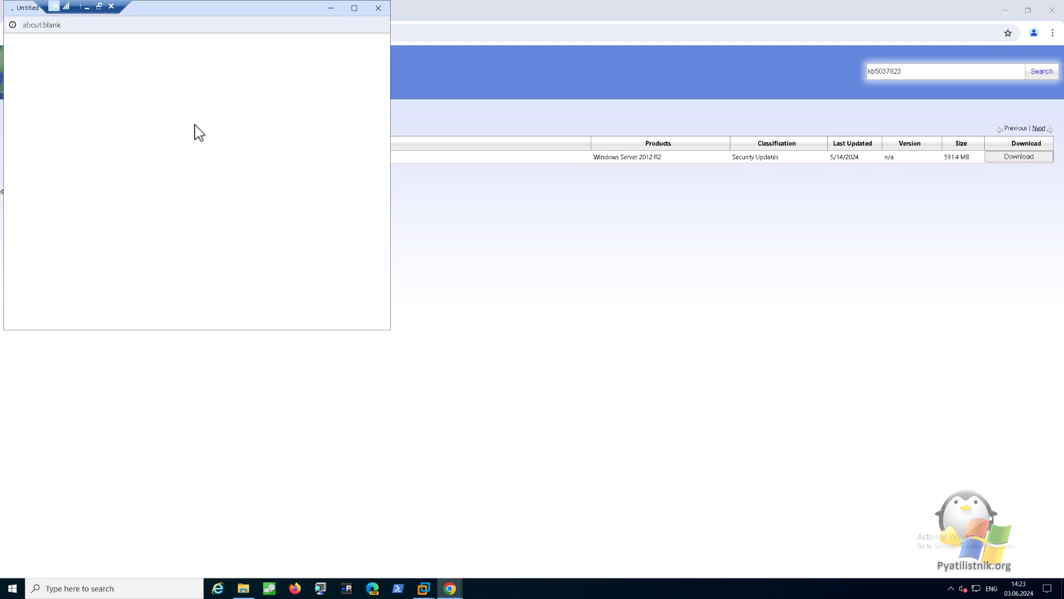
{"action": "left_click_drag", "start_coordinate": [311, 12], "coordinate": [549, 171]}
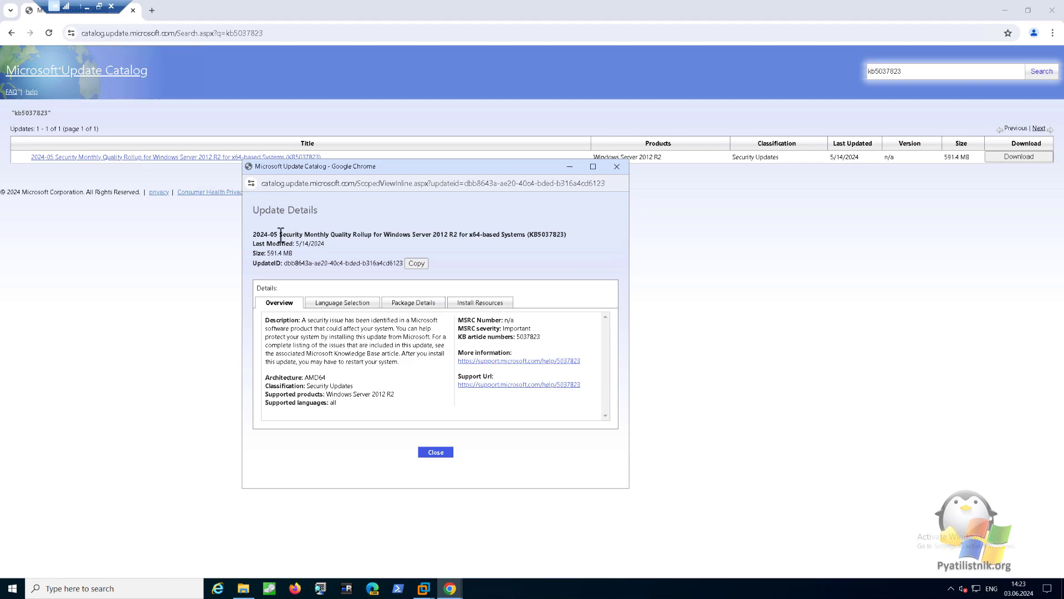
{"action": "left_click_drag", "start_coordinate": [281, 234], "coordinate": [456, 234]}
{"action": "key", "text": "ctrl+c"}
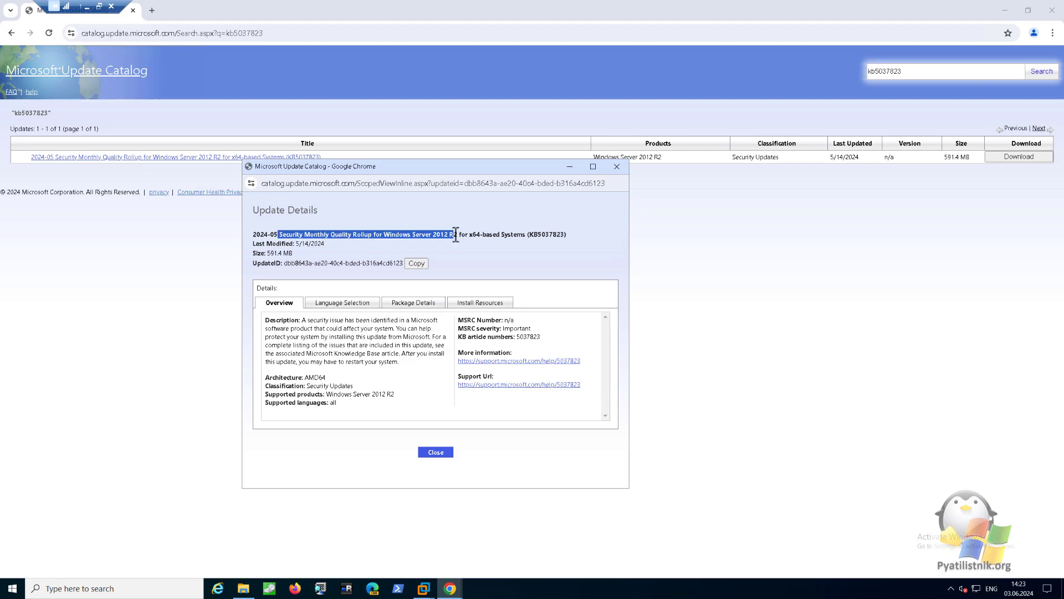
{"action": "left_click", "coordinate": [617, 166]}
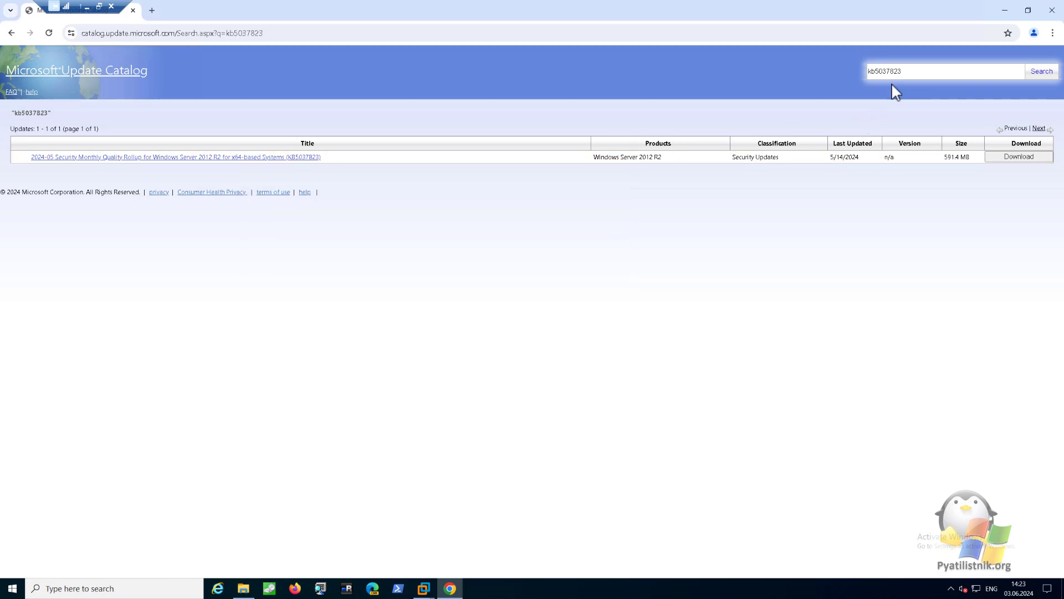
Search the catalog for "Security Monthly Quality Rollup for Windows Server 2012 R2" and open the update details of the 2024-05 rollup
{"action": "double_click", "coordinate": [904, 75]}
{"action": "key", "text": "ctrl+v"}
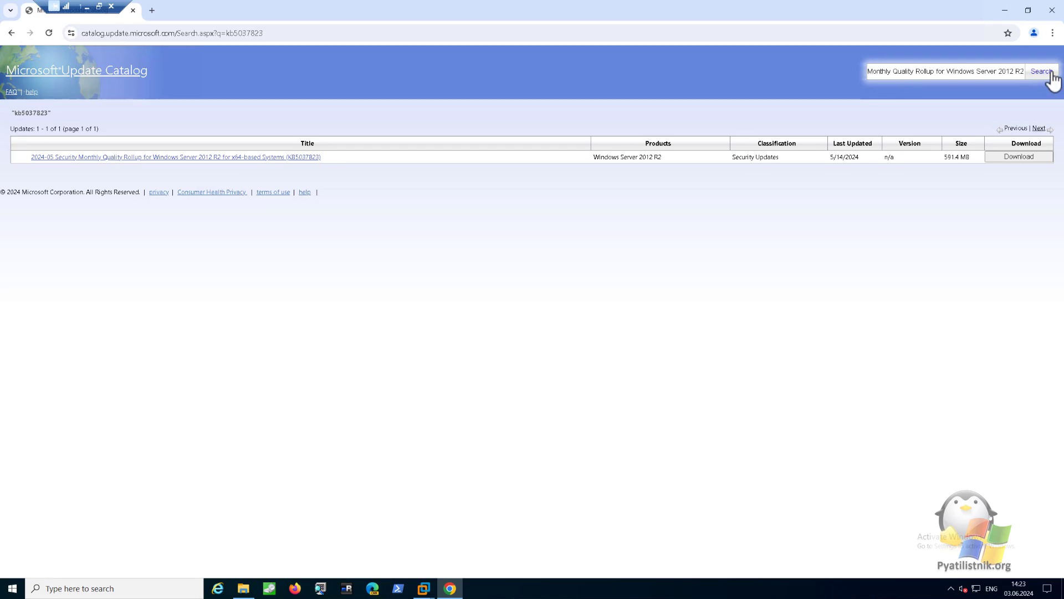
{"action": "left_click", "coordinate": [1040, 73]}
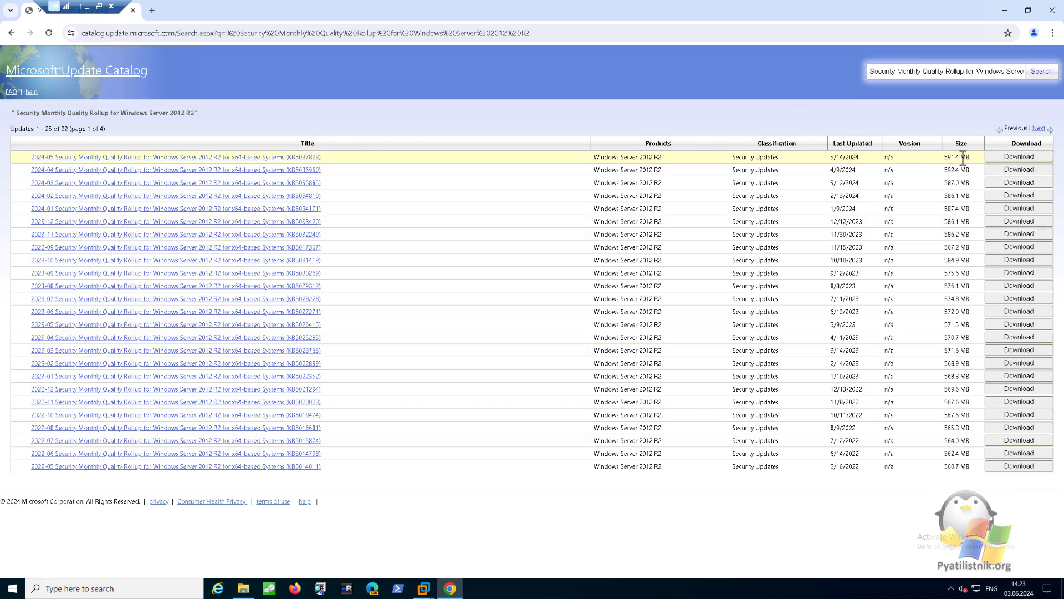
{"action": "left_click", "coordinate": [303, 159]}
{"action": "left_click_drag", "start_coordinate": [289, 19], "coordinate": [582, 180]}
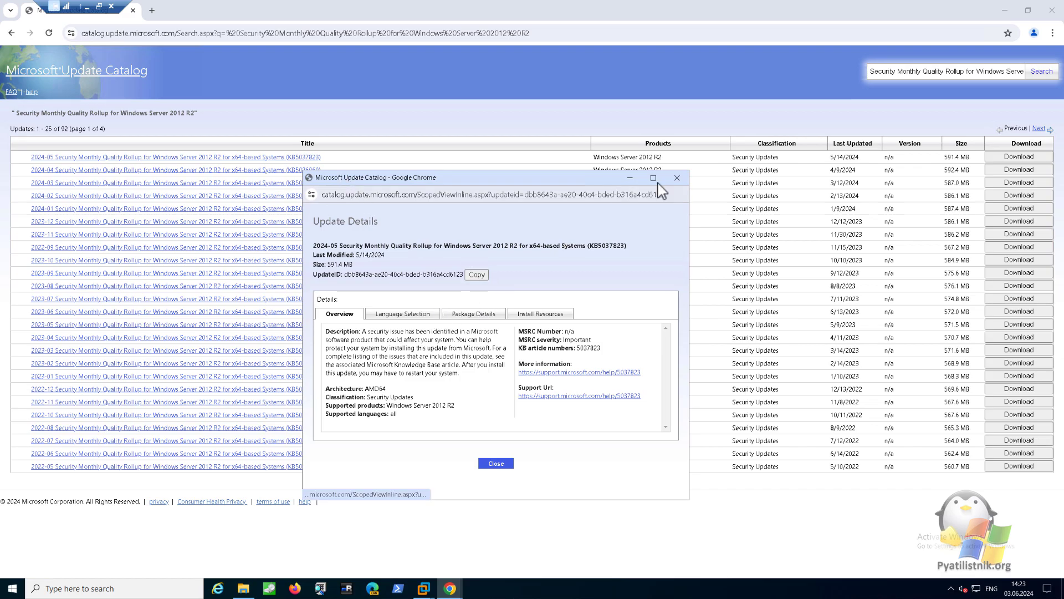
View the download link of the 2024-05 rollup KB5037823 in the catalog, and close the browser
{"action": "left_click", "coordinate": [677, 177]}
{"action": "left_click", "coordinate": [1025, 161]}
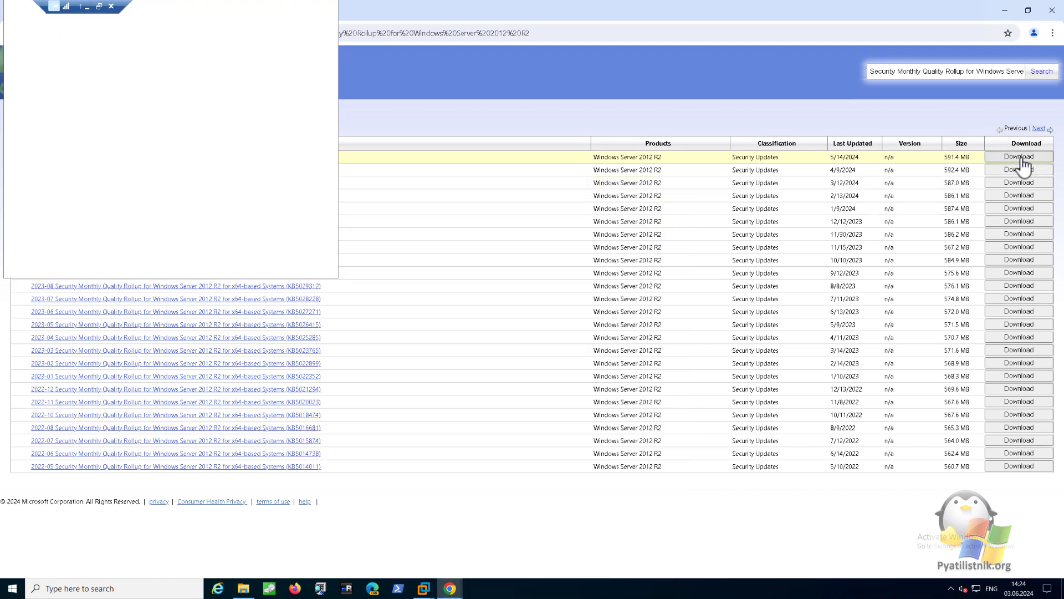
{"action": "left_click_drag", "start_coordinate": [233, 24], "coordinate": [521, 211]}
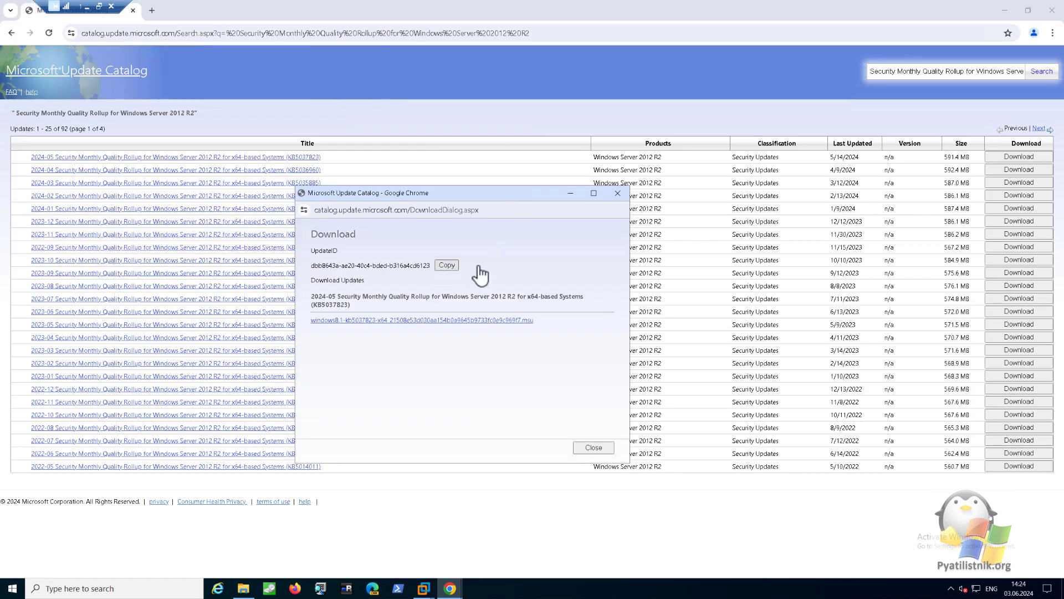
{"action": "left_click", "coordinate": [618, 193]}
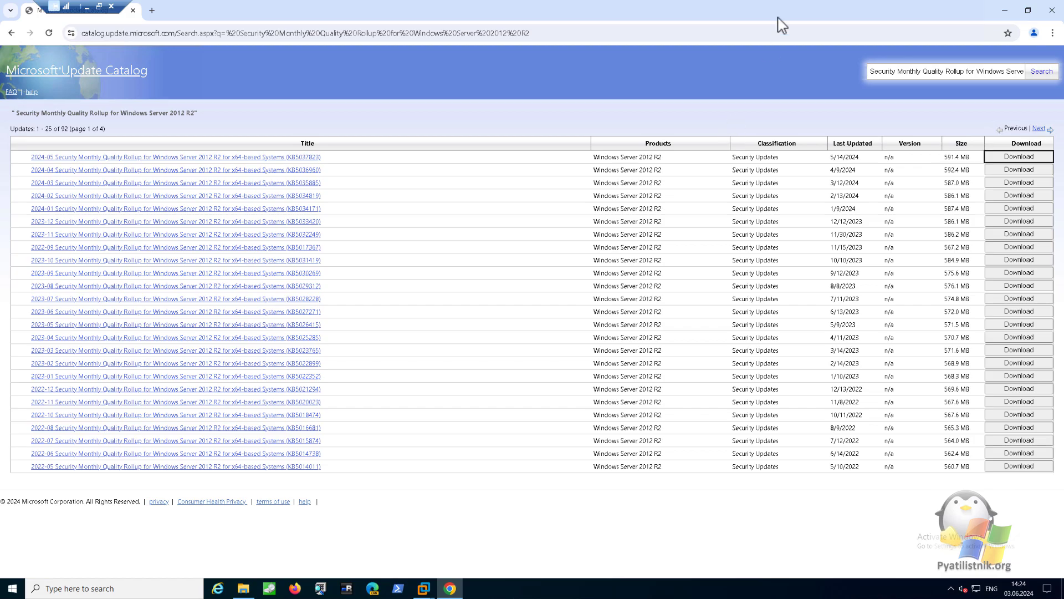
{"action": "left_click", "coordinate": [1053, 12]}
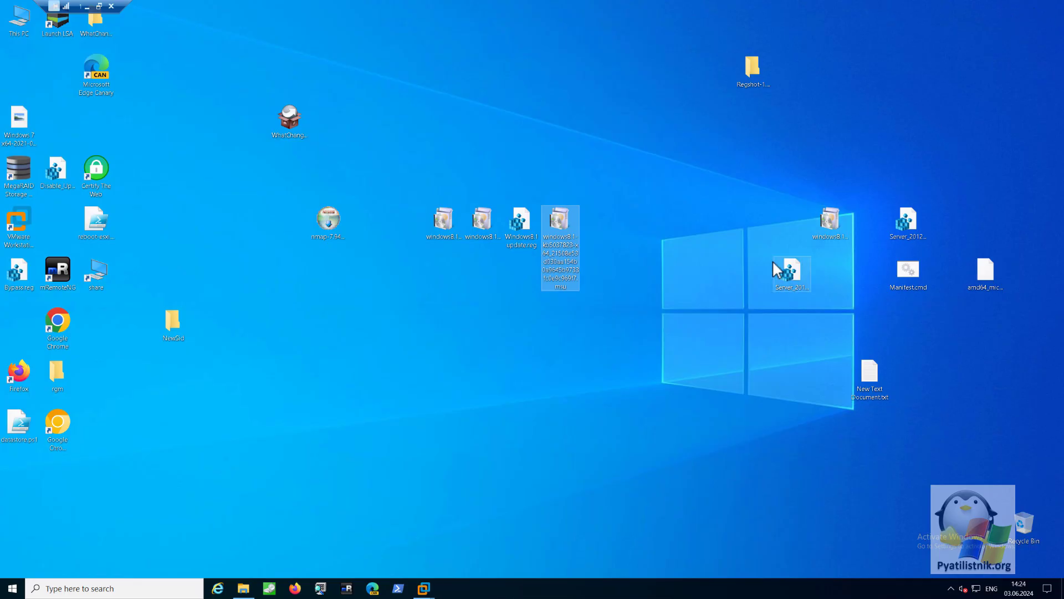
Open Windows8.1 update.reg in Notepad and highlight the public key token in the key paths and the version value name, and minimize it
{"action": "right_click", "coordinate": [523, 228]}
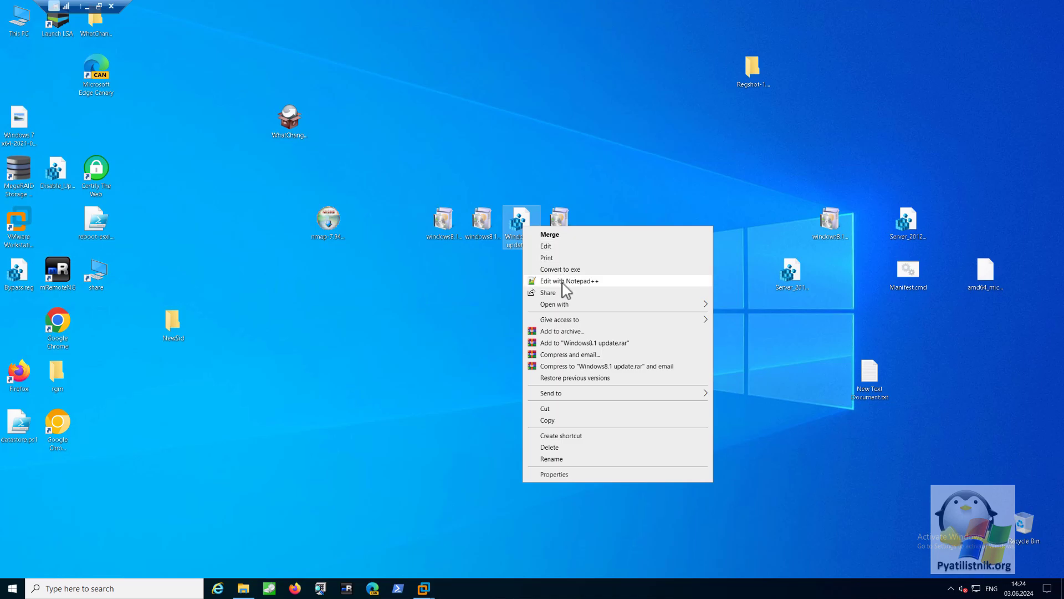
{"action": "left_click", "coordinate": [563, 247]}
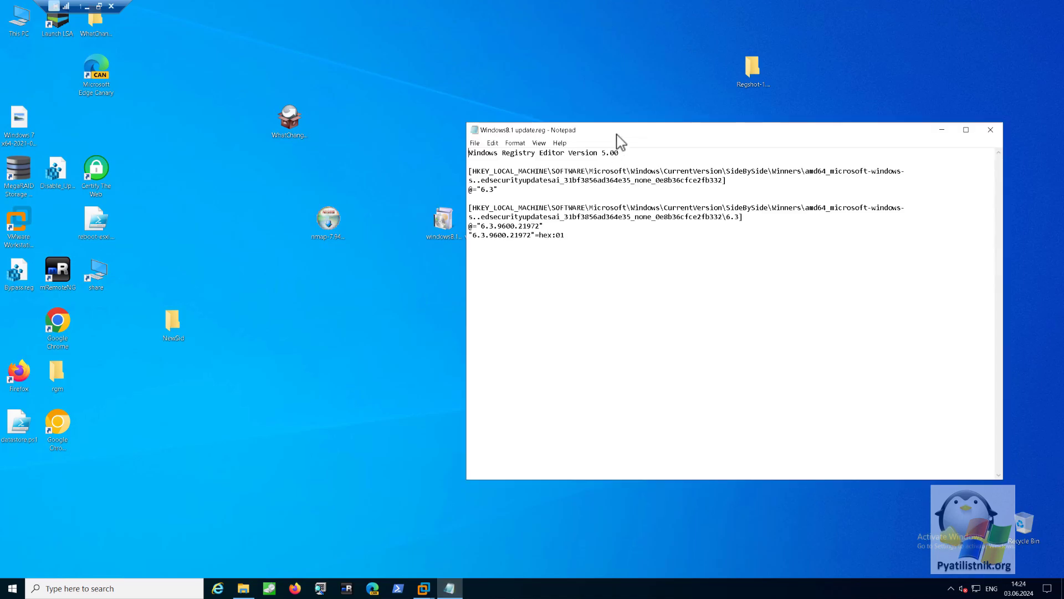
{"action": "left_click_drag", "start_coordinate": [620, 141], "coordinate": [300, 249]}
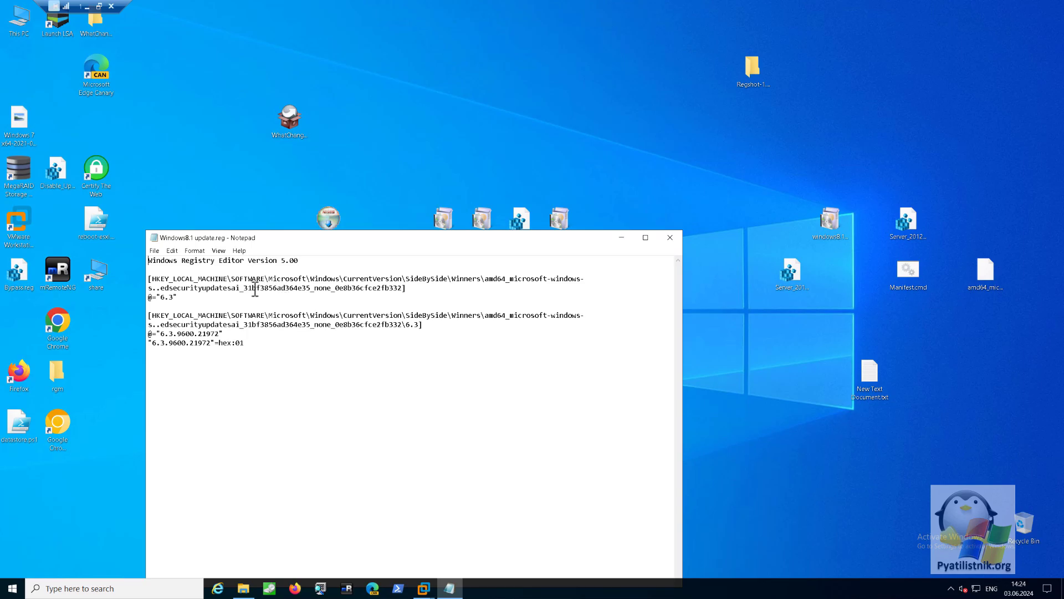
{"action": "left_click_drag", "start_coordinate": [248, 288], "coordinate": [312, 288]}
{"action": "left_click_drag", "start_coordinate": [245, 327], "coordinate": [303, 327]}
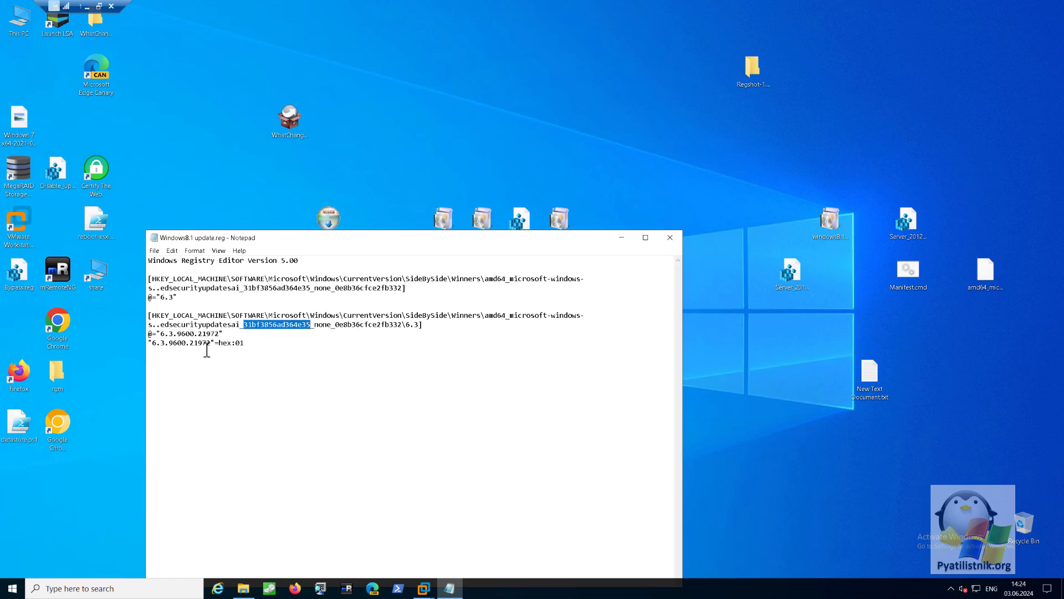
{"action": "left_click_drag", "start_coordinate": [220, 334], "coordinate": [167, 346]}
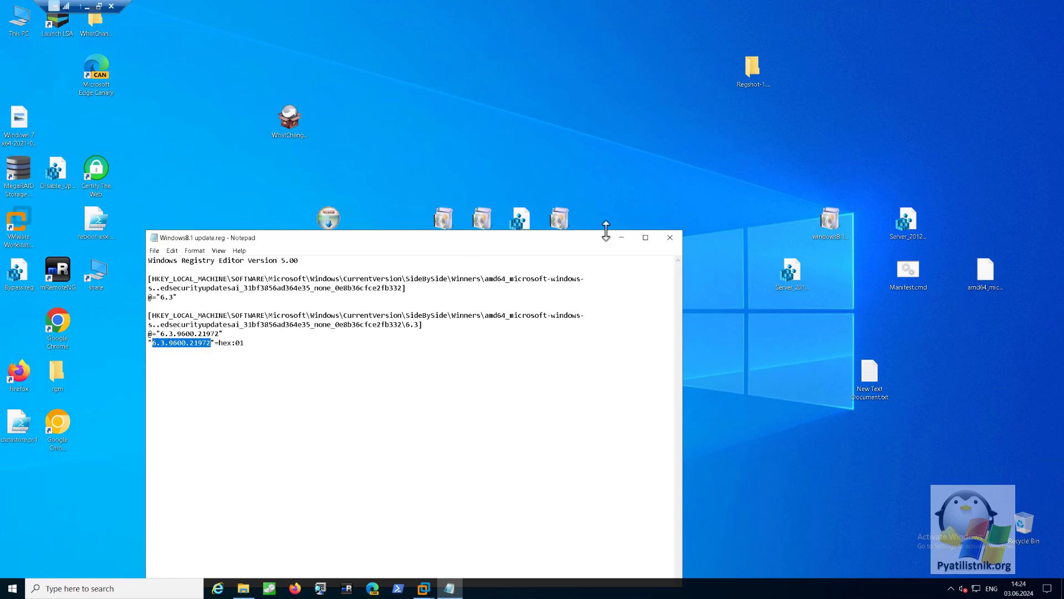
{"action": "left_click", "coordinate": [622, 237]}
Open the kb5037823 .msu package in WinRAR and highlight the publicKeyToken value in its Windows8.1-KB5037823-x64.xml
{"action": "right_click", "coordinate": [557, 219]}
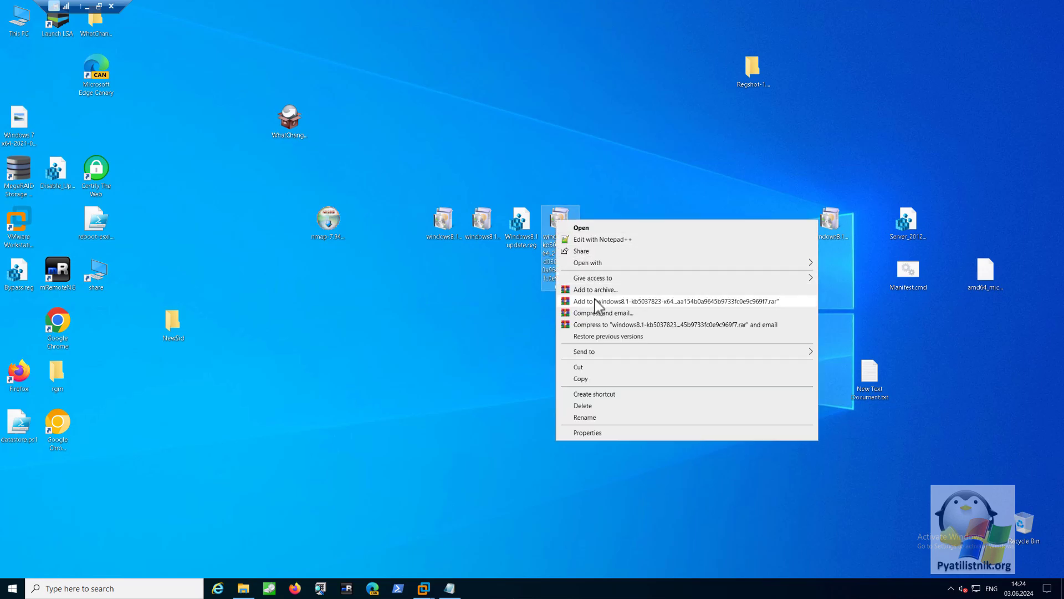
{"action": "mouse_move", "coordinate": [601, 265]}
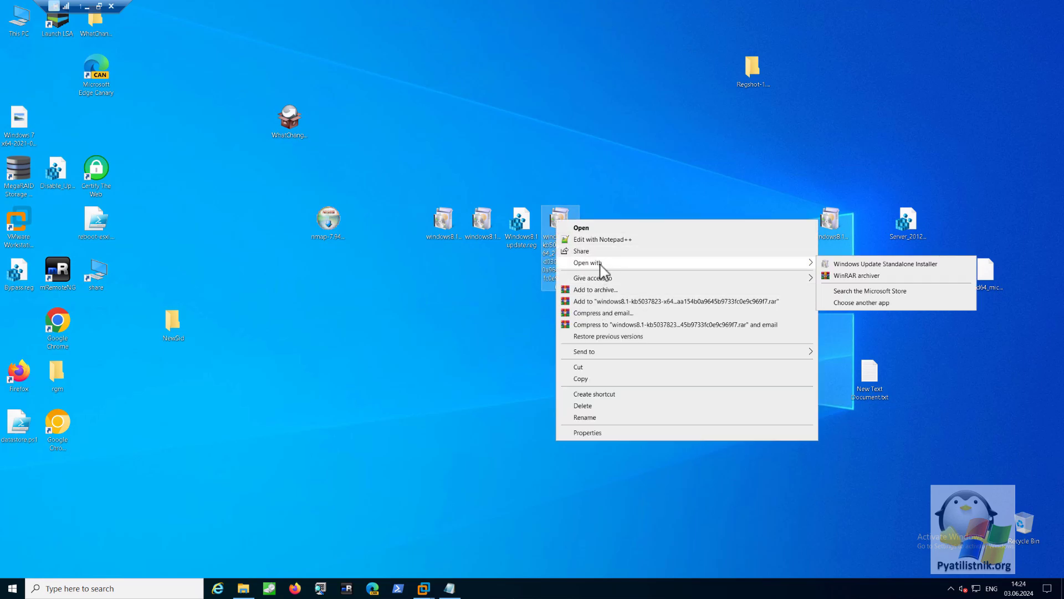
{"action": "left_click", "coordinate": [858, 276]}
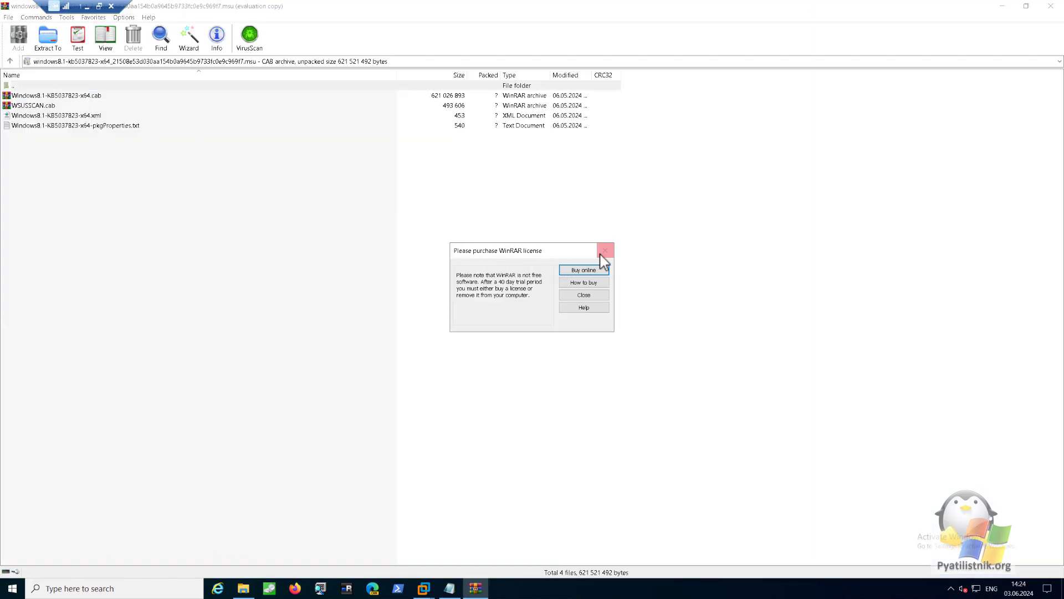
{"action": "left_click", "coordinate": [610, 248]}
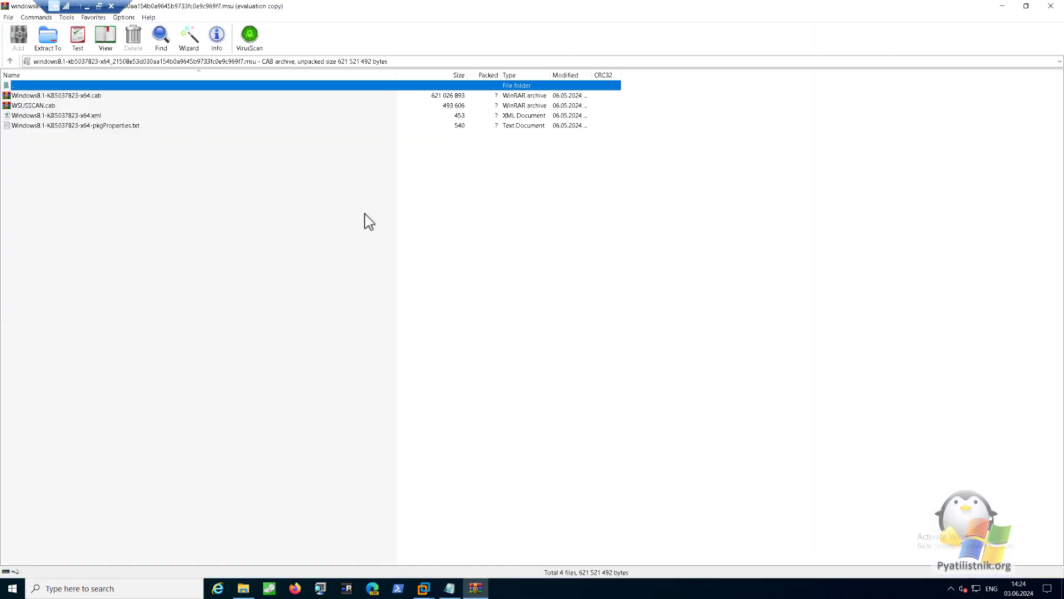
{"action": "double_click", "coordinate": [100, 116]}
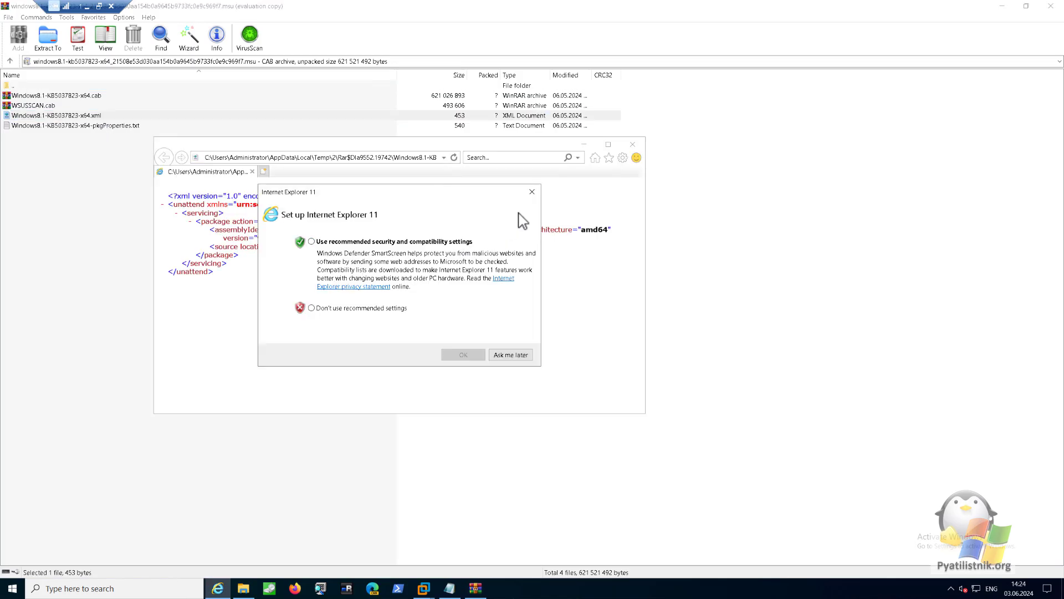
{"action": "left_click", "coordinate": [532, 191]}
{"action": "double_click", "coordinate": [431, 229]}
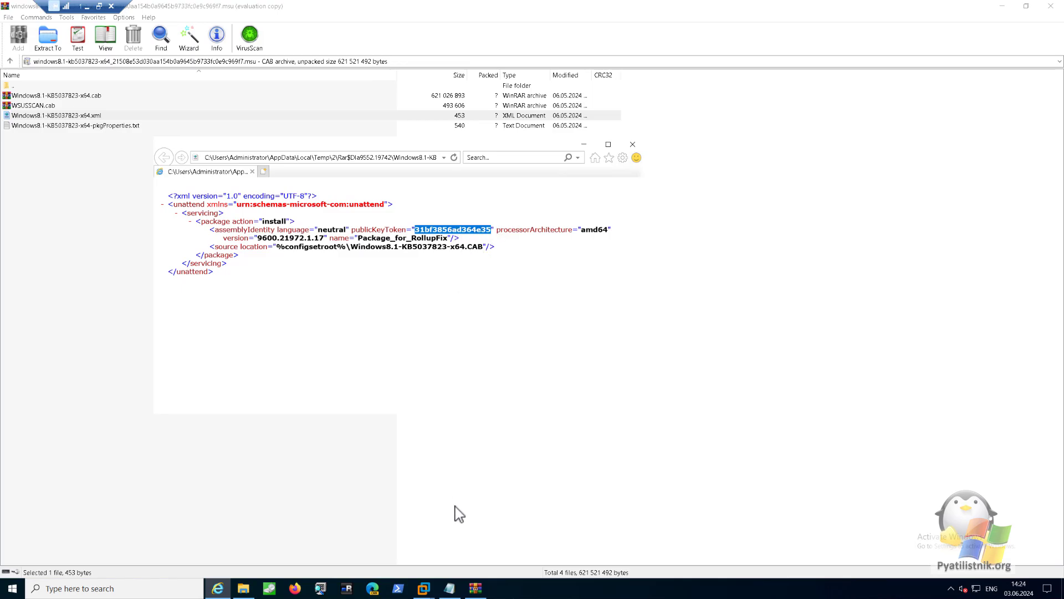
Compare the XML's public key token with both key paths in Windows8.1 update.reg by highlighting it there, and close the XML
{"action": "left_click", "coordinate": [452, 588]}
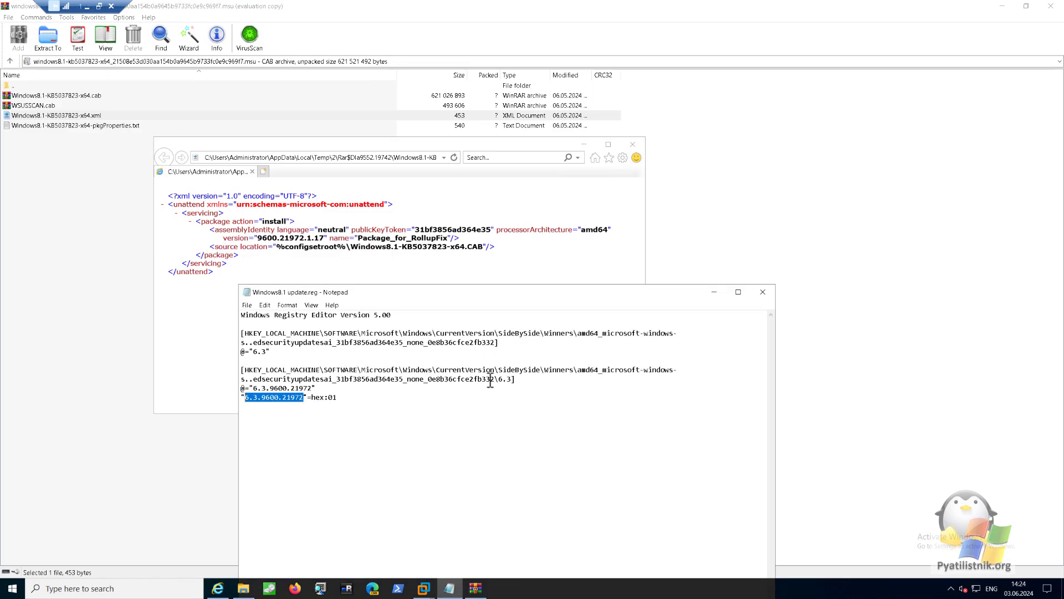
{"action": "left_click_drag", "start_coordinate": [404, 379], "coordinate": [347, 381]}
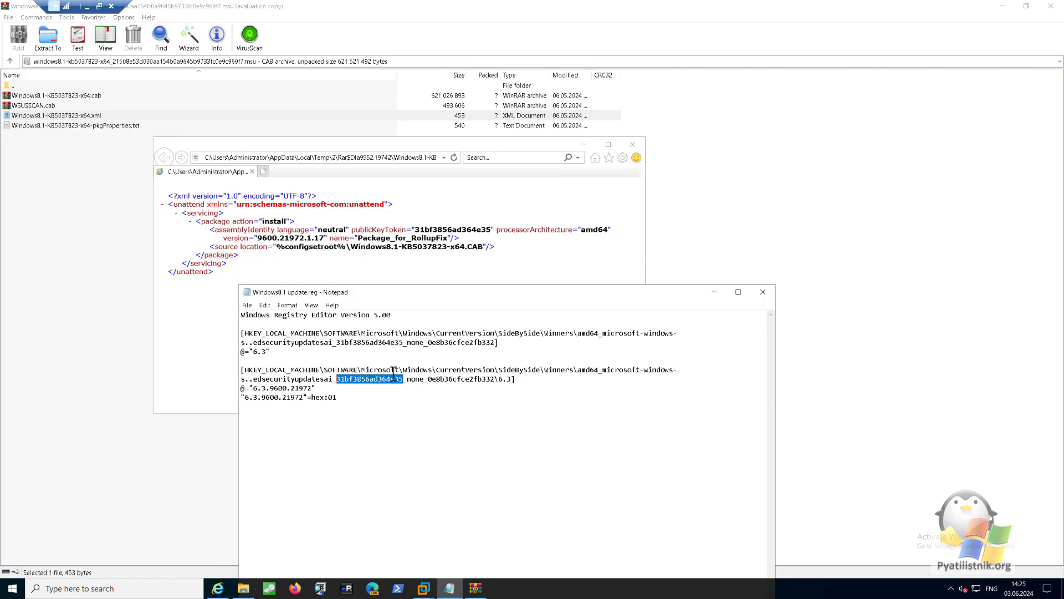
{"action": "left_click_drag", "start_coordinate": [404, 342], "coordinate": [337, 342]}
{"action": "left_click", "coordinate": [633, 144]}
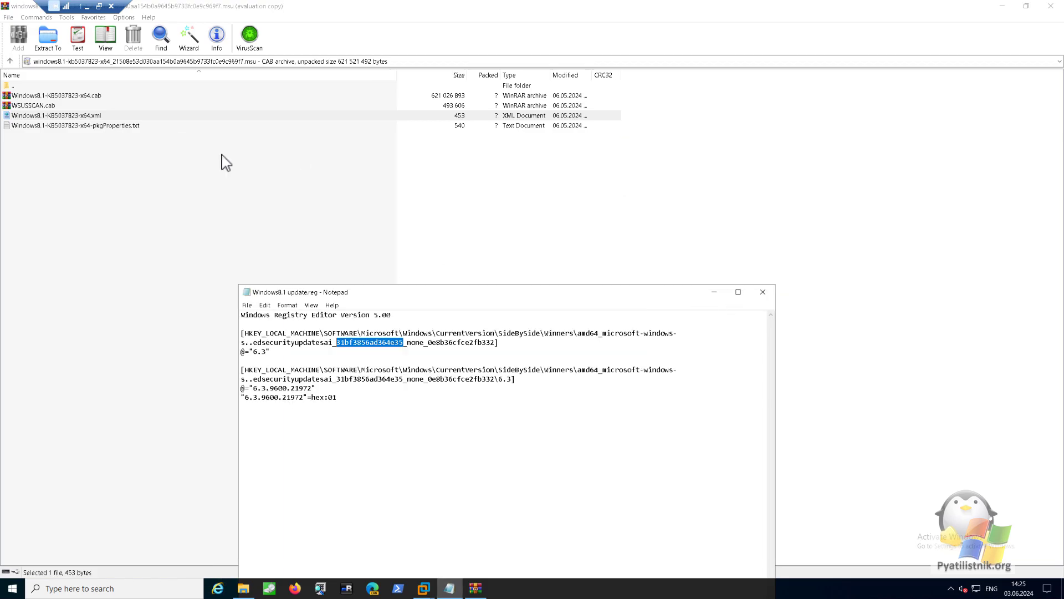
Open Windows8.1-KB5037823-x64.cab inside the package and locate the amd64 edsecurityupdatesai manifest of version 6.3.9600.21972
{"action": "left_click", "coordinate": [54, 96]}
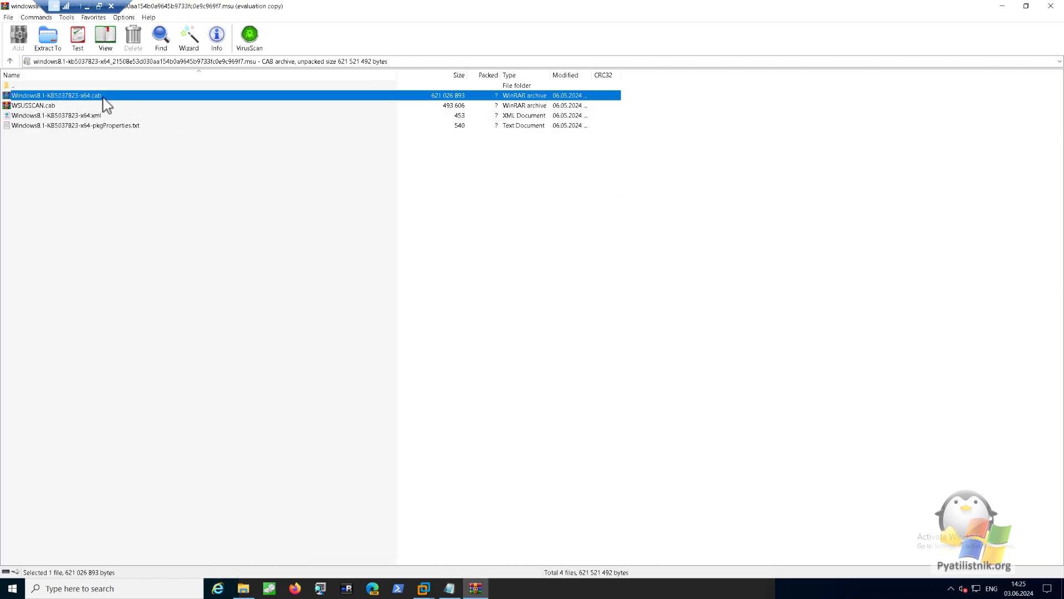
{"action": "double_click", "coordinate": [102, 97]}
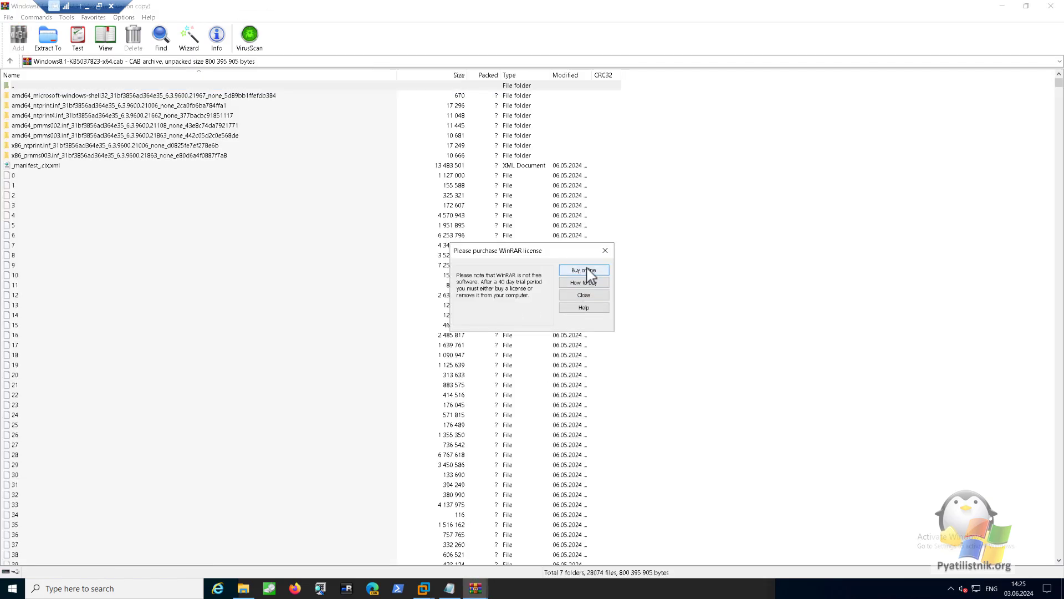
{"action": "left_click", "coordinate": [583, 276]}
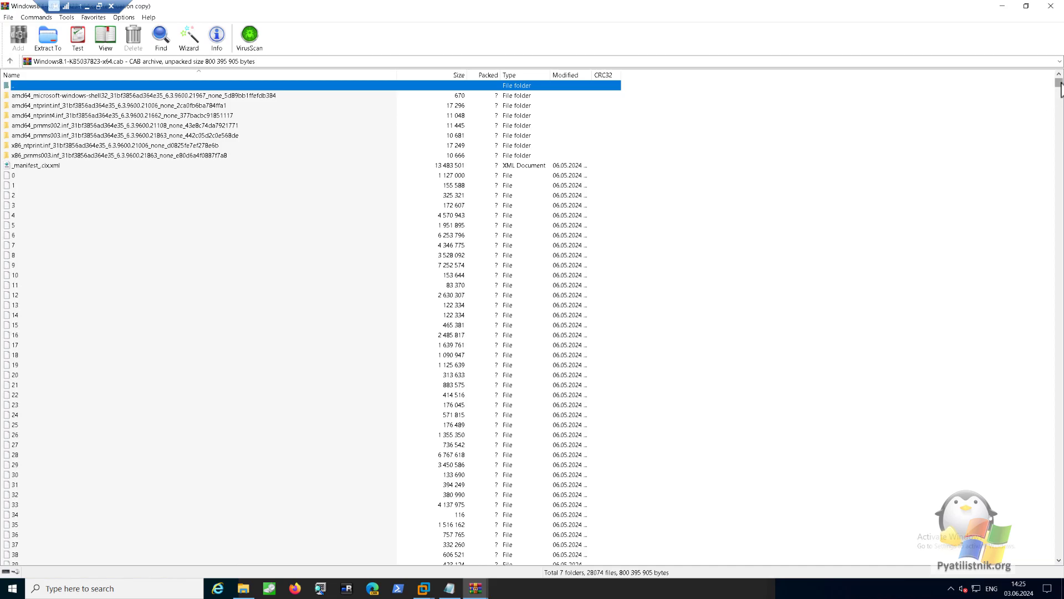
{"action": "left_click_drag", "start_coordinate": [1060, 87], "coordinate": [1035, 325]}
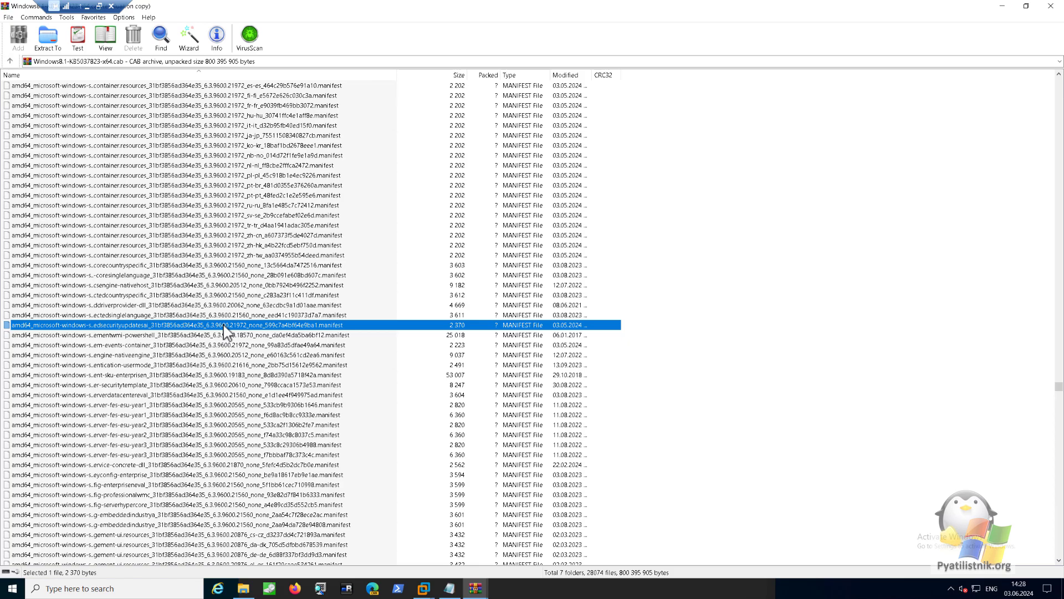
Open the edsecurityupdatesai manifest in Notepad without making it the default for .manifest files, and highlight its publicKeyToken value
{"action": "double_click", "coordinate": [224, 326]}
{"action": "left_click", "coordinate": [483, 195]}
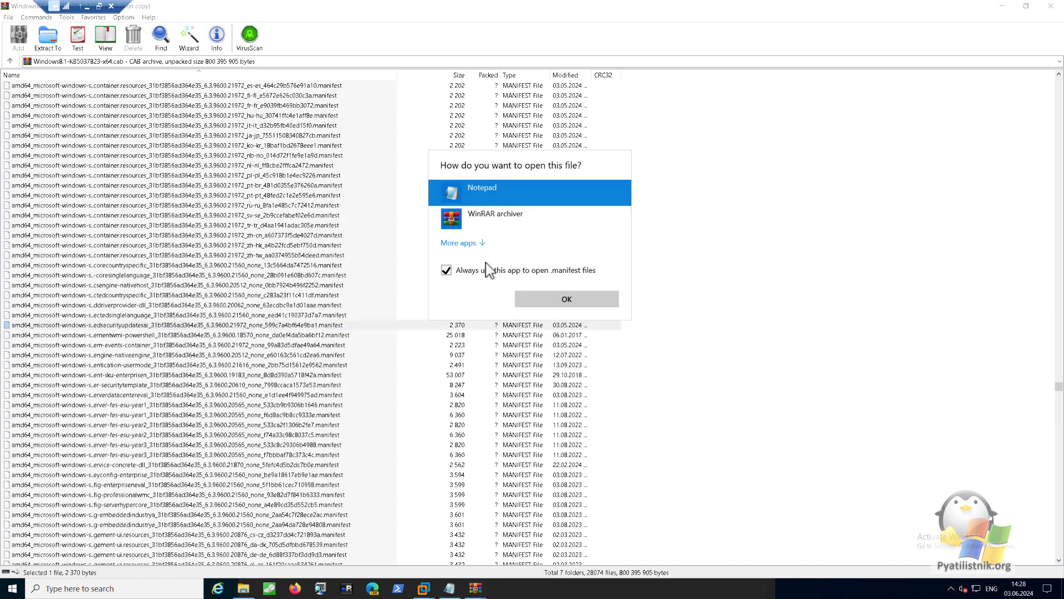
{"action": "left_click", "coordinate": [452, 270]}
{"action": "left_click", "coordinate": [554, 299]}
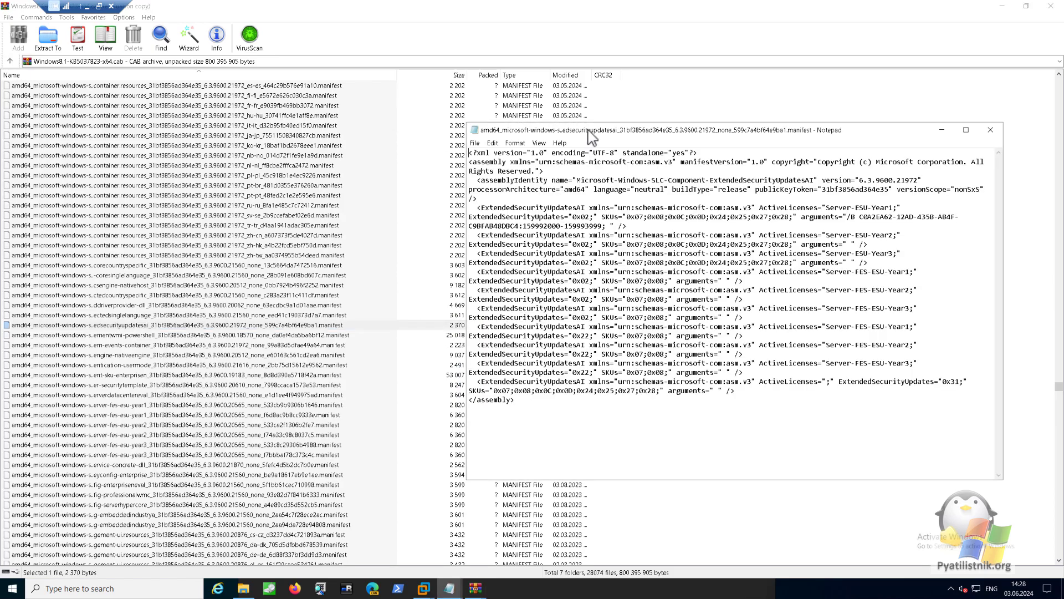
{"action": "left_click_drag", "start_coordinate": [589, 130], "coordinate": [316, 146]}
{"action": "left_click_drag", "start_coordinate": [552, 206], "coordinate": [615, 206]}
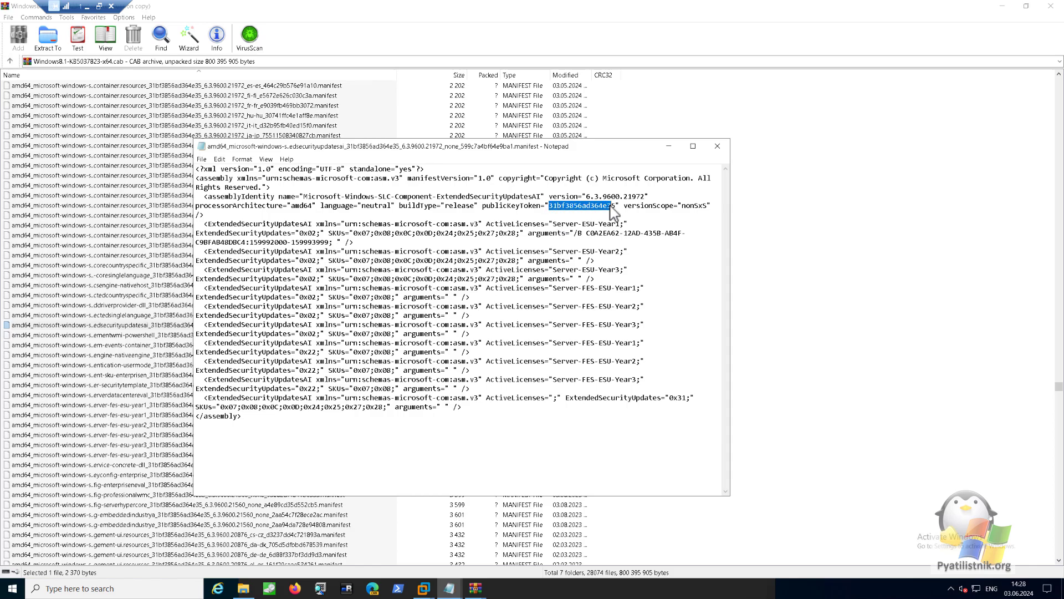
Compare the manifest's public key token and version 6.3.9600.21972 with Windows8.1 update.reg side by side, and close the manifest
{"action": "left_click", "coordinate": [1002, 6]}
{"action": "left_click_drag", "start_coordinate": [628, 150], "coordinate": [882, 202]}
{"action": "mouse_move", "coordinate": [448, 582]}
{"action": "left_click", "coordinate": [428, 555]}
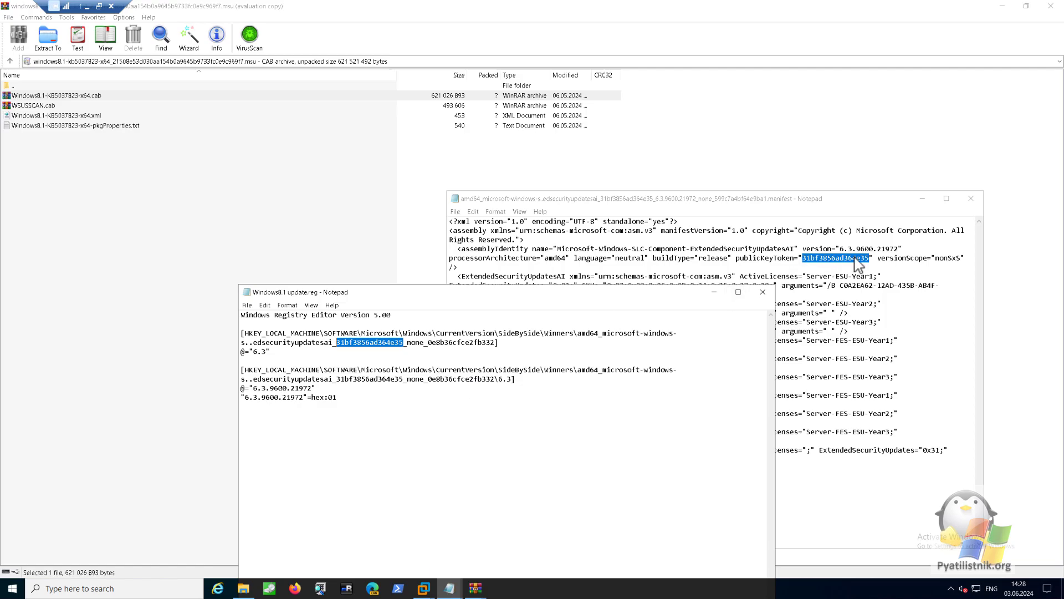
{"action": "left_click", "coordinate": [854, 286]}
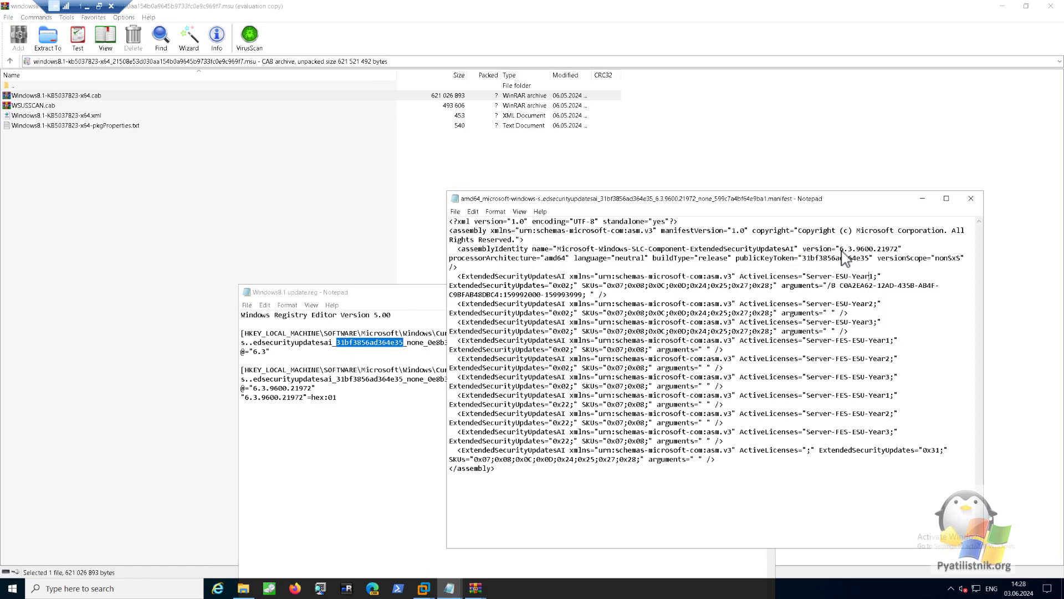
{"action": "left_click_drag", "start_coordinate": [840, 249], "coordinate": [898, 249]}
{"action": "left_click", "coordinate": [971, 198]}
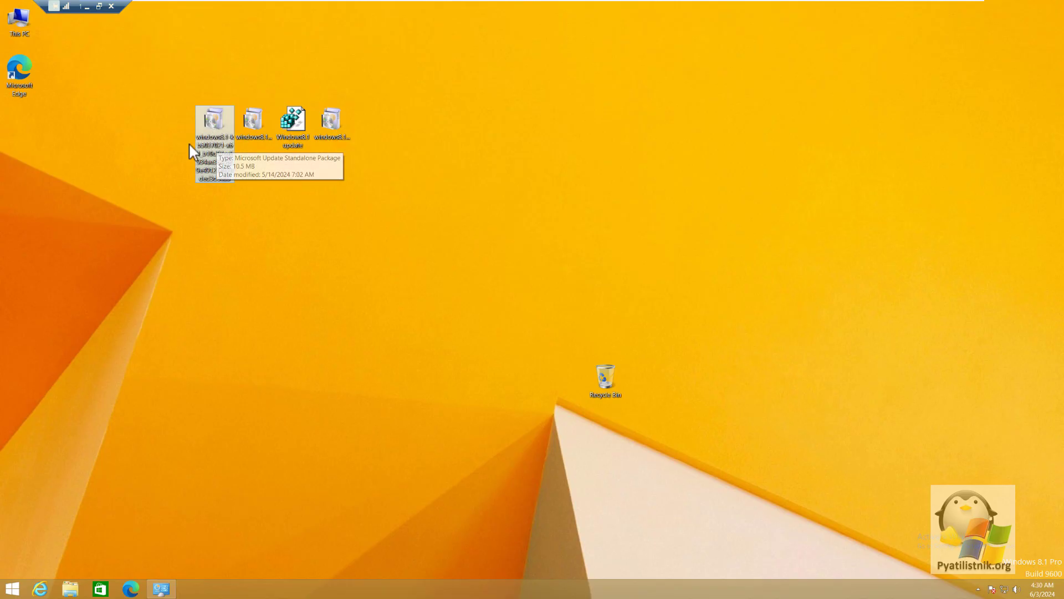
Install security update KB5037021 from the first .msu file on the Windows 8.1 desktop, and move the Recycle Bin to the desktop's lower-right corner
{"action": "double_click", "coordinate": [223, 133]}
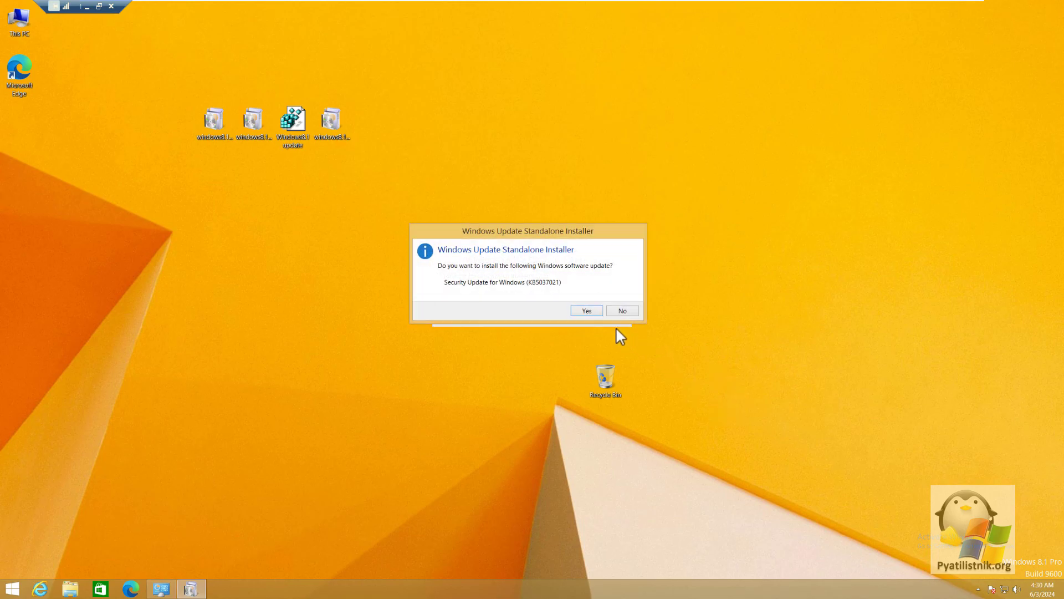
{"action": "left_click", "coordinate": [598, 314]}
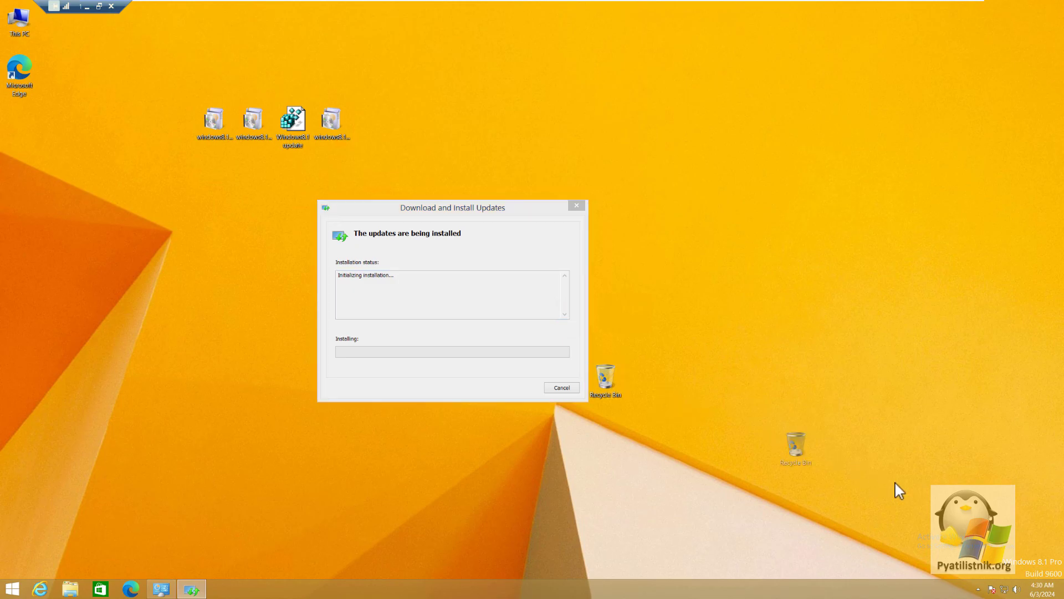
{"action": "left_click_drag", "start_coordinate": [894, 481], "coordinate": [1028, 532]}
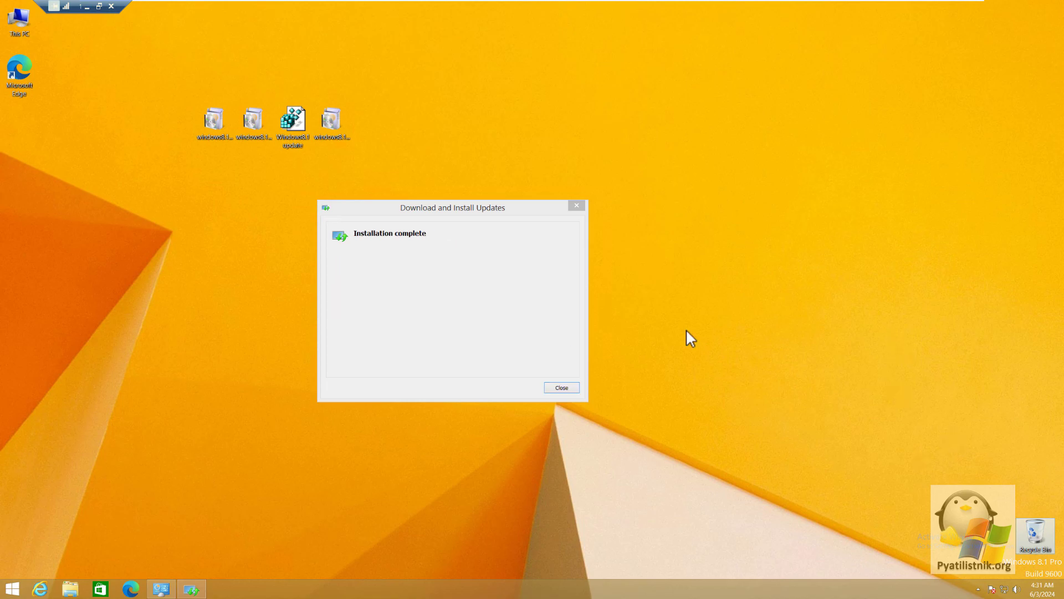
{"action": "left_click", "coordinate": [571, 388]}
Install security update KB5017220 from the second .msu file on the desktop and close the installer
{"action": "left_click", "coordinate": [260, 164]}
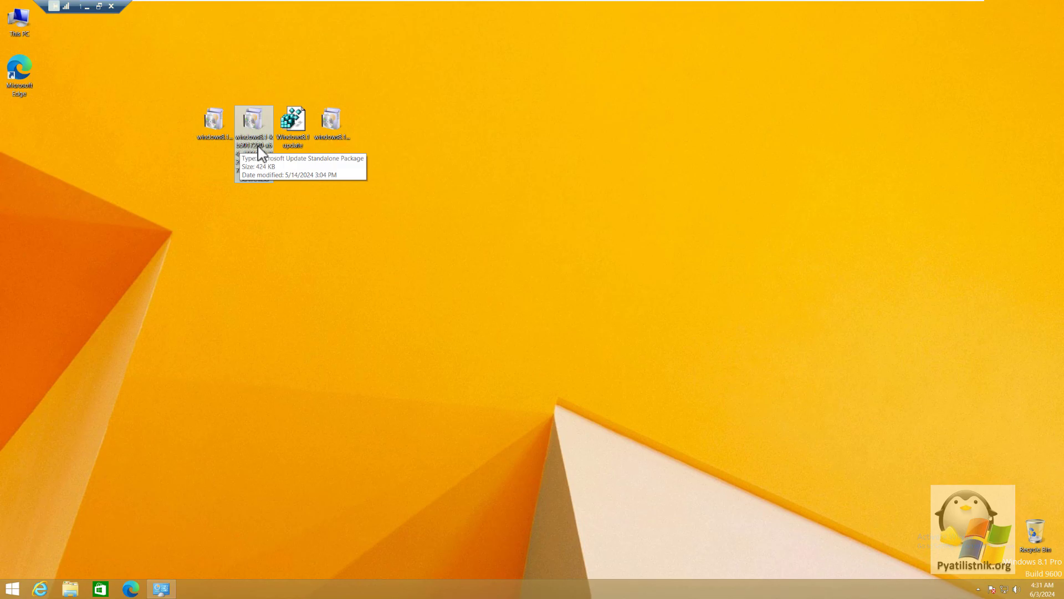
{"action": "double_click", "coordinate": [257, 144]}
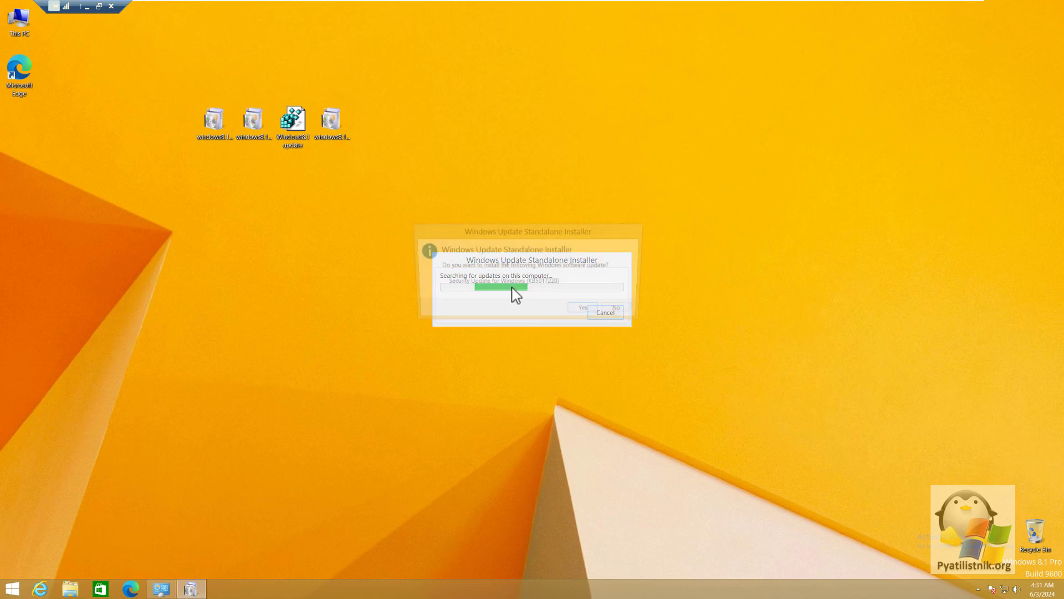
{"action": "left_click", "coordinate": [584, 311]}
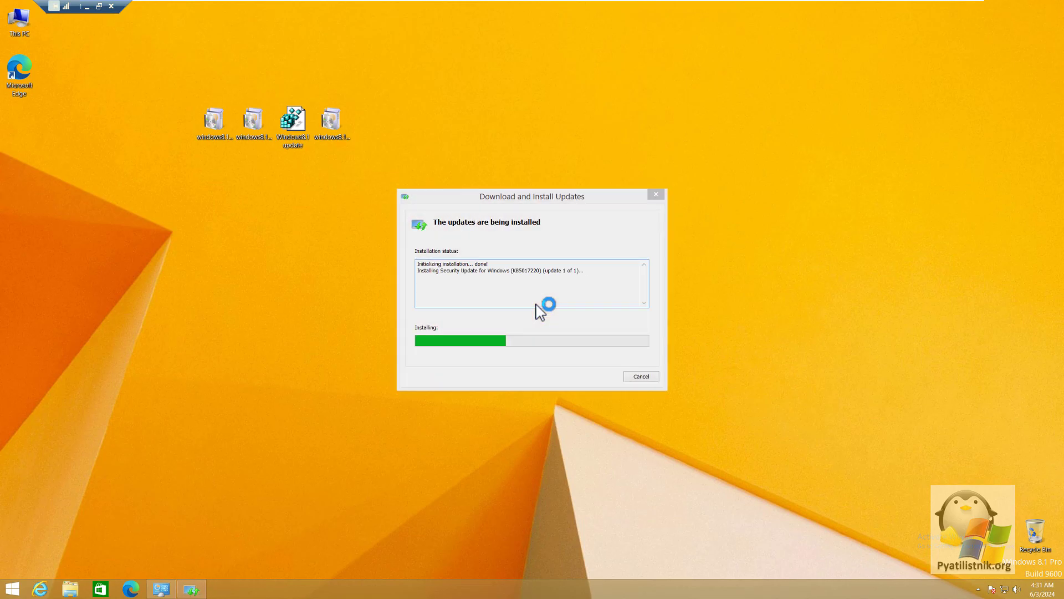
{"action": "left_click", "coordinate": [626, 377]}
Merge the Windows8.1 update.reg file from the desktop into the registry, allowing Registry Editor to make changes
{"action": "double_click", "coordinate": [292, 129]}
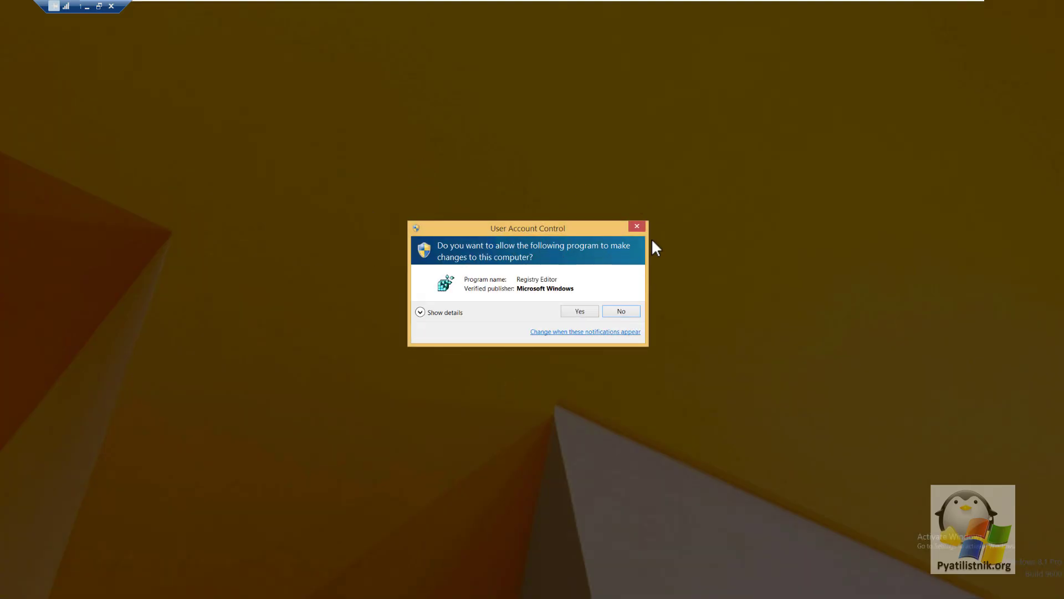
{"action": "left_click", "coordinate": [577, 312]}
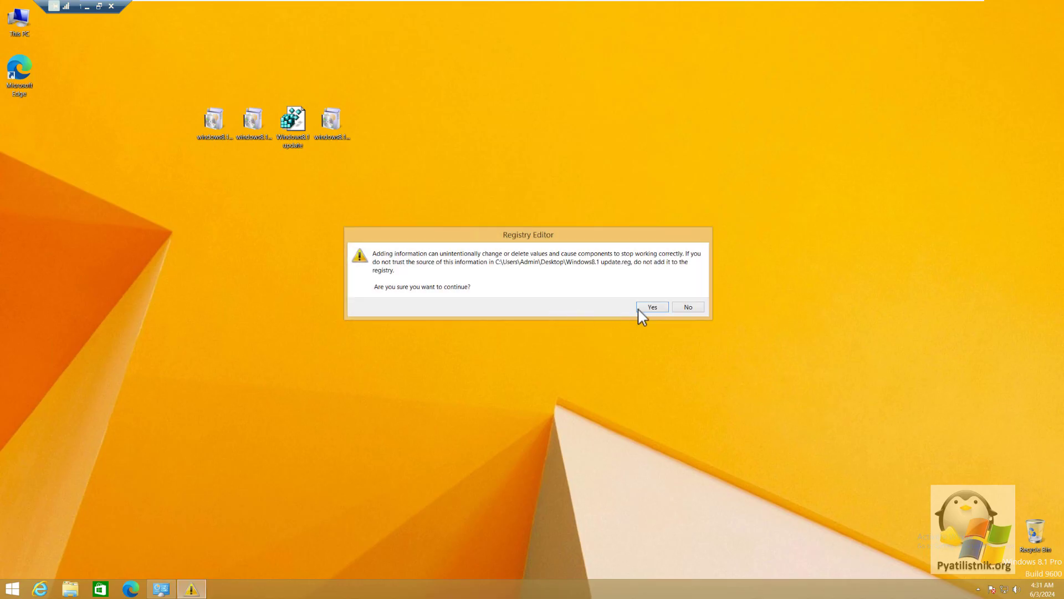
{"action": "left_click", "coordinate": [652, 308]}
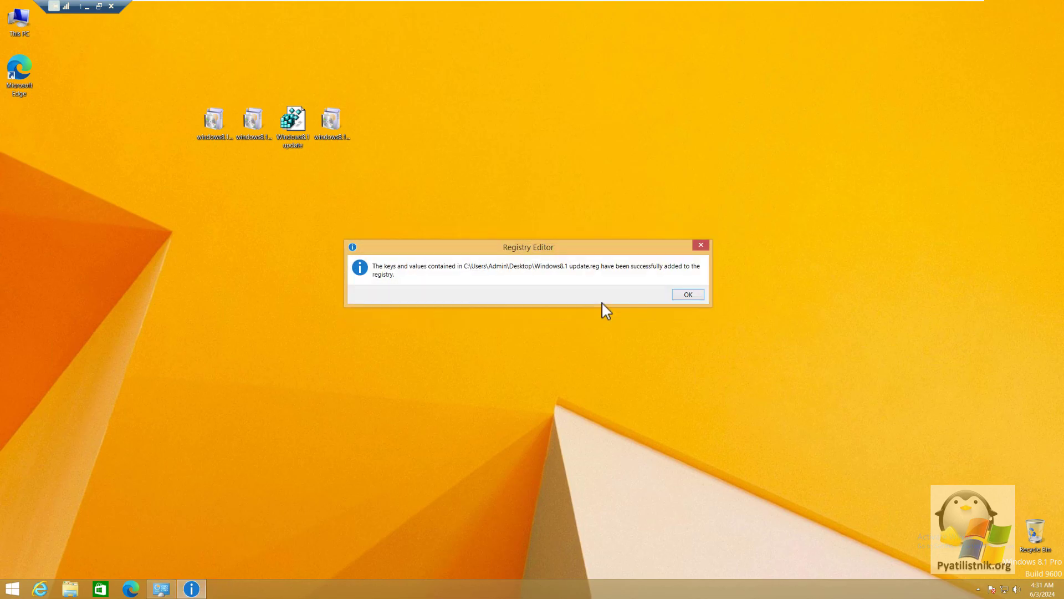
{"action": "left_click", "coordinate": [687, 295]}
Restart the Windows 8.1 computer
{"action": "right_click", "coordinate": [12, 588]}
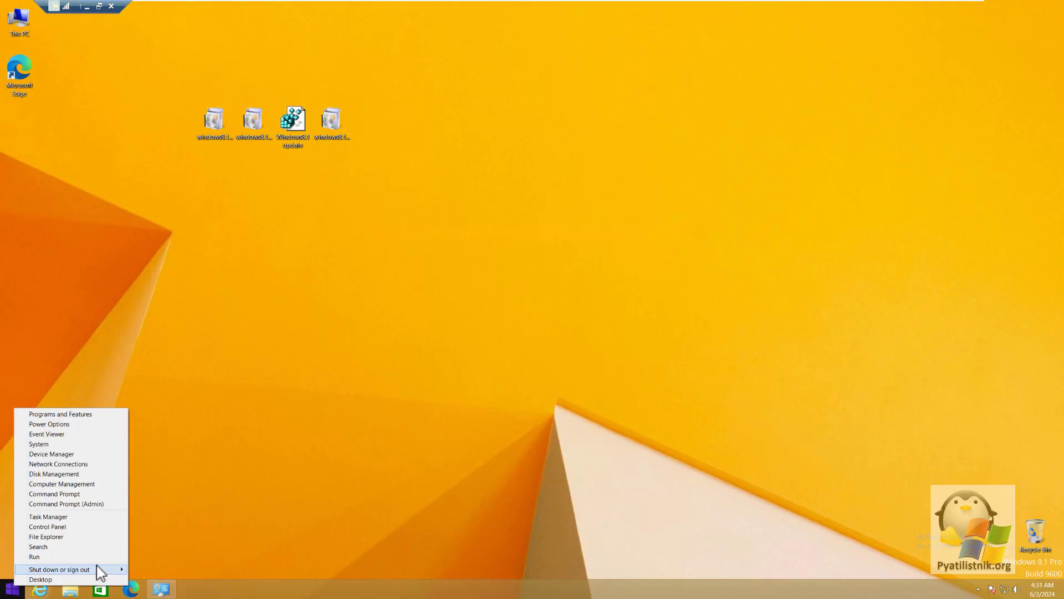
{"action": "mouse_move", "coordinate": [100, 570]}
{"action": "left_click", "coordinate": [149, 568]}
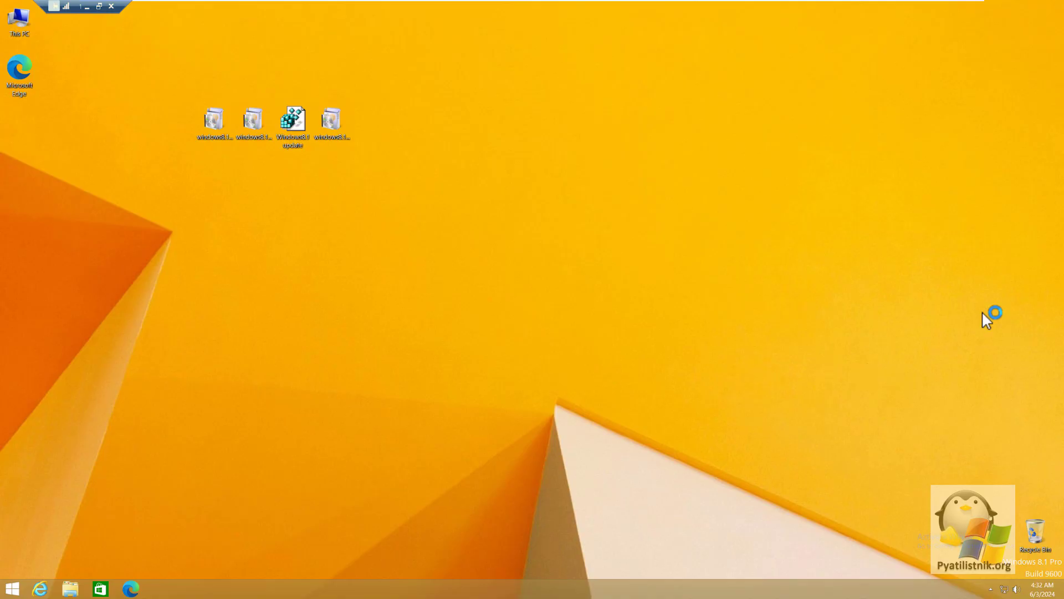
Install security update KB5037823 from the remaining .msu file on the desktop and restart the computer to finish it
{"action": "left_click", "coordinate": [334, 134]}
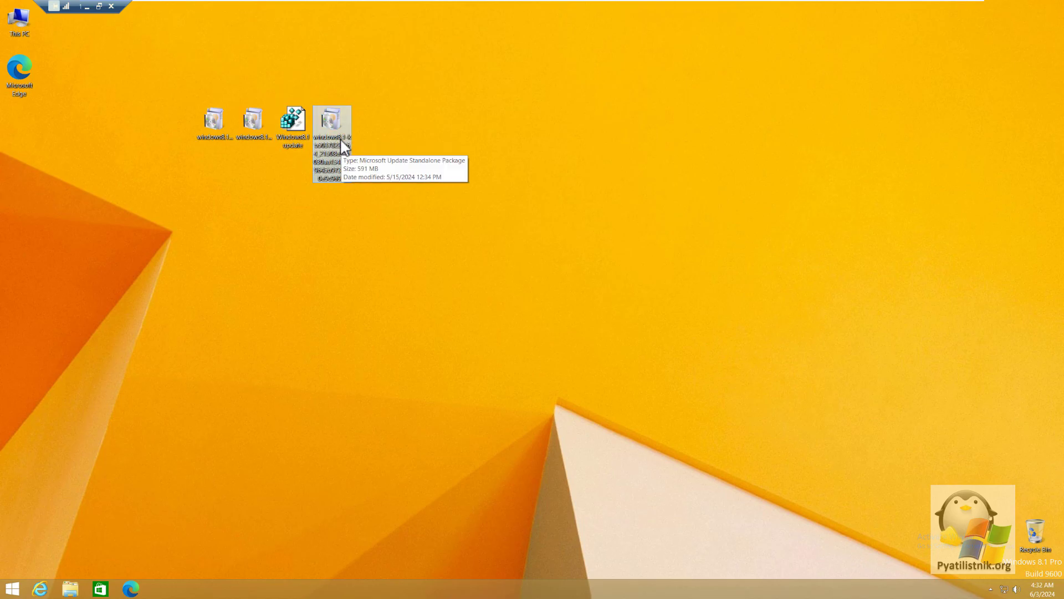
{"action": "double_click", "coordinate": [335, 145]}
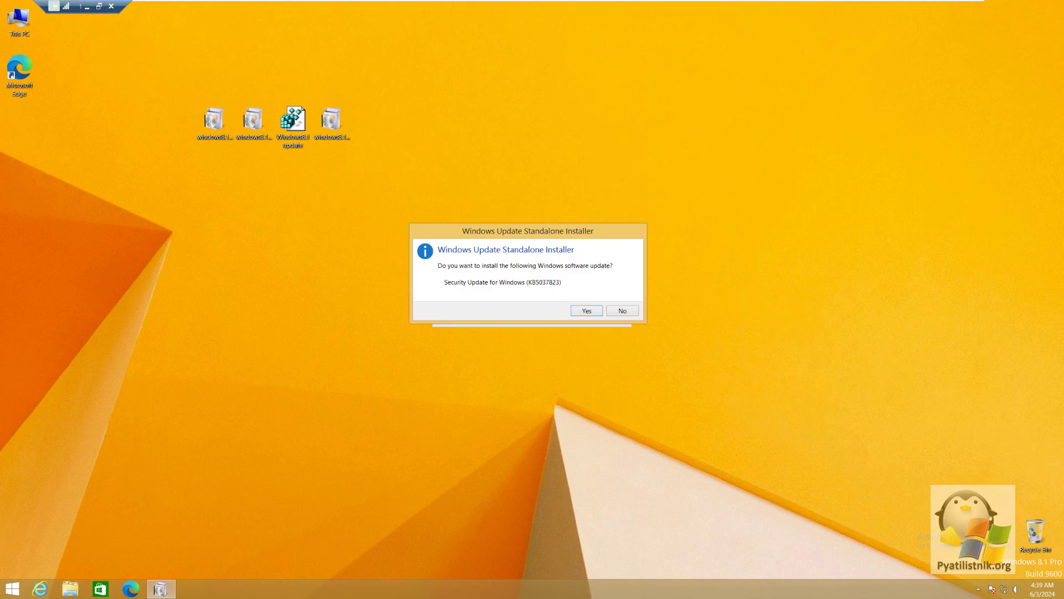
{"action": "left_click", "coordinate": [589, 313]}
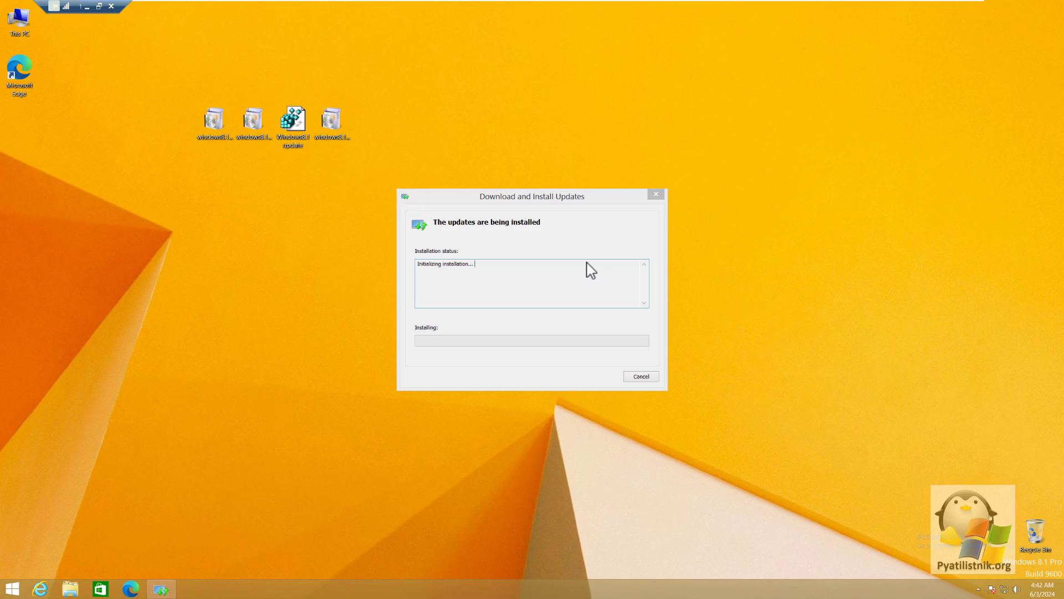
{"action": "left_click", "coordinate": [591, 270]}
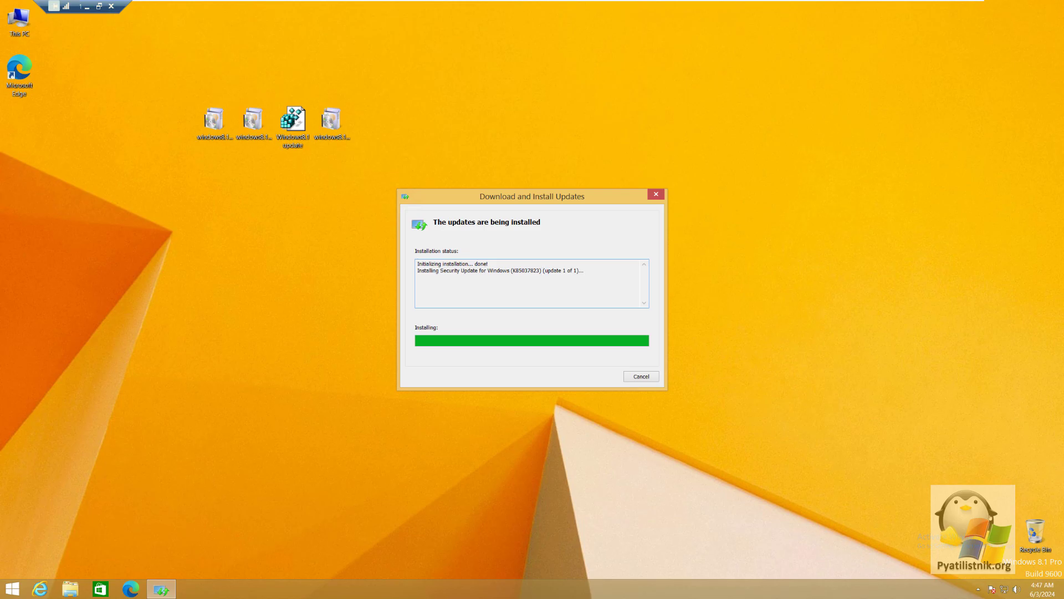
{"action": "left_click", "coordinate": [598, 377]}
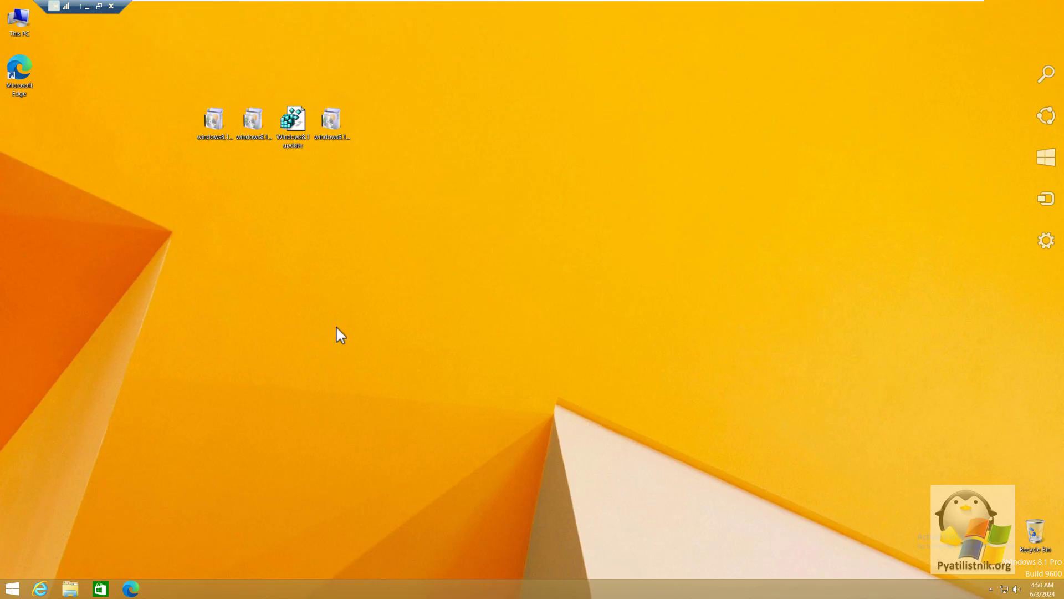
Open Windows Update with the wuapp command and maximize its window
{"action": "right_click", "coordinate": [13, 587]}
{"action": "left_click", "coordinate": [38, 564]}
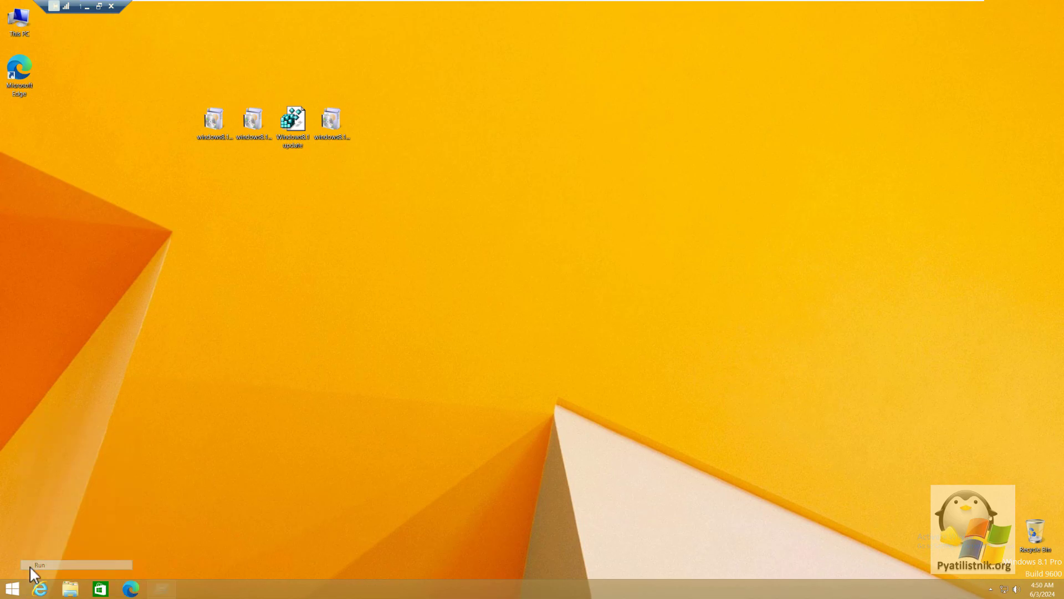
{"action": "type", "text": "wuapp"}
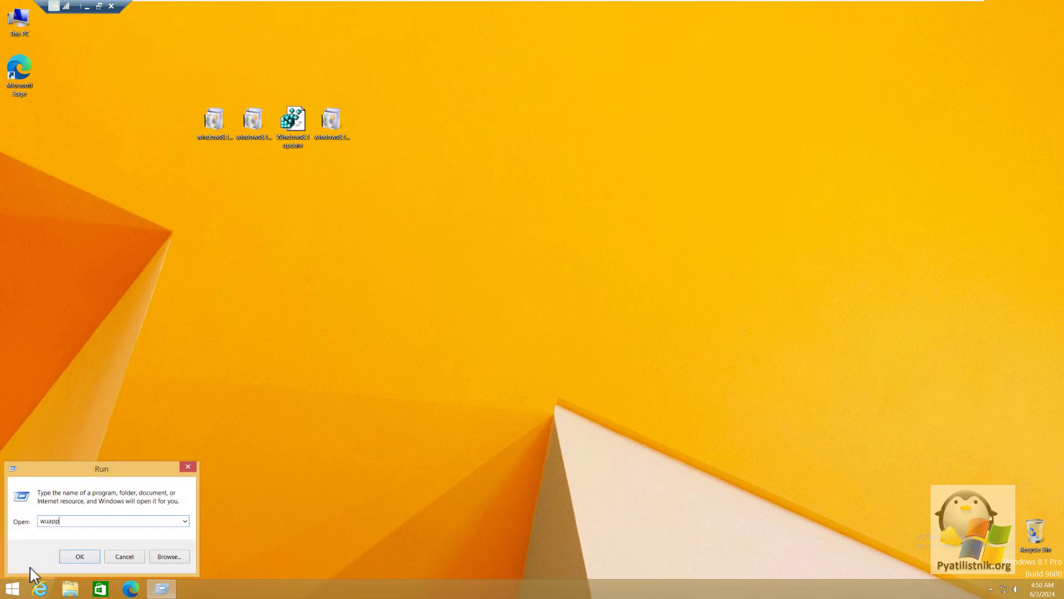
{"action": "key", "text": "Return"}
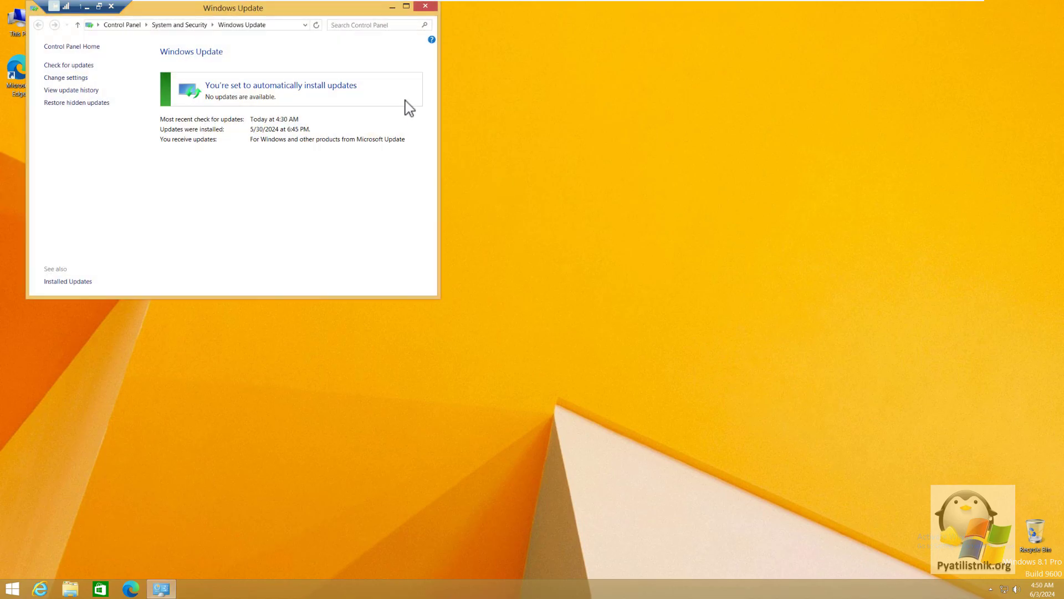
{"action": "left_click", "coordinate": [406, 5]}
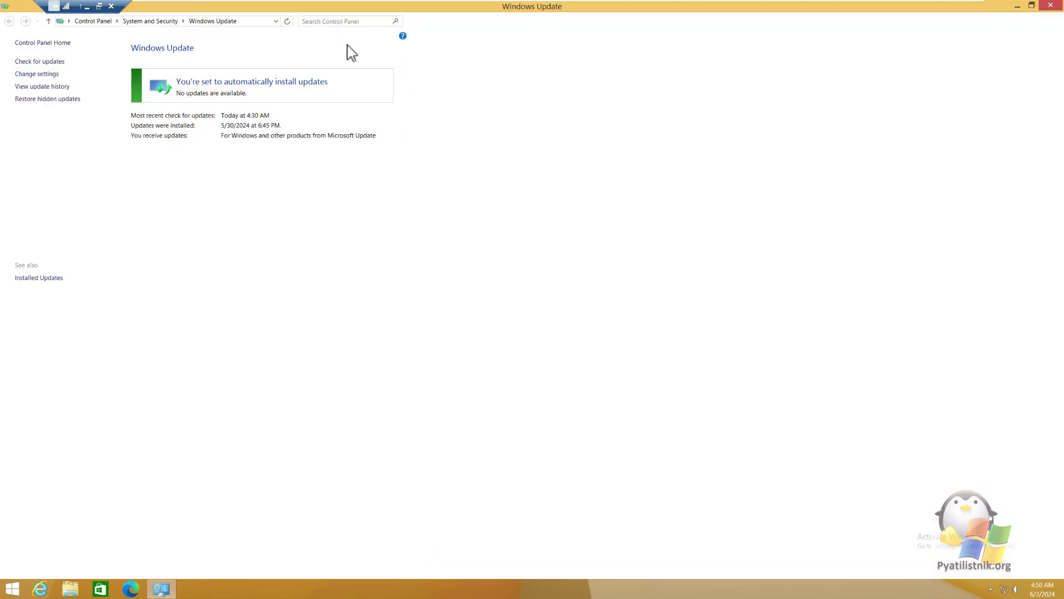
Review the update history and inspect the installation details of security update KB5037823
{"action": "left_click", "coordinate": [52, 87]}
{"action": "double_click", "coordinate": [117, 100]}
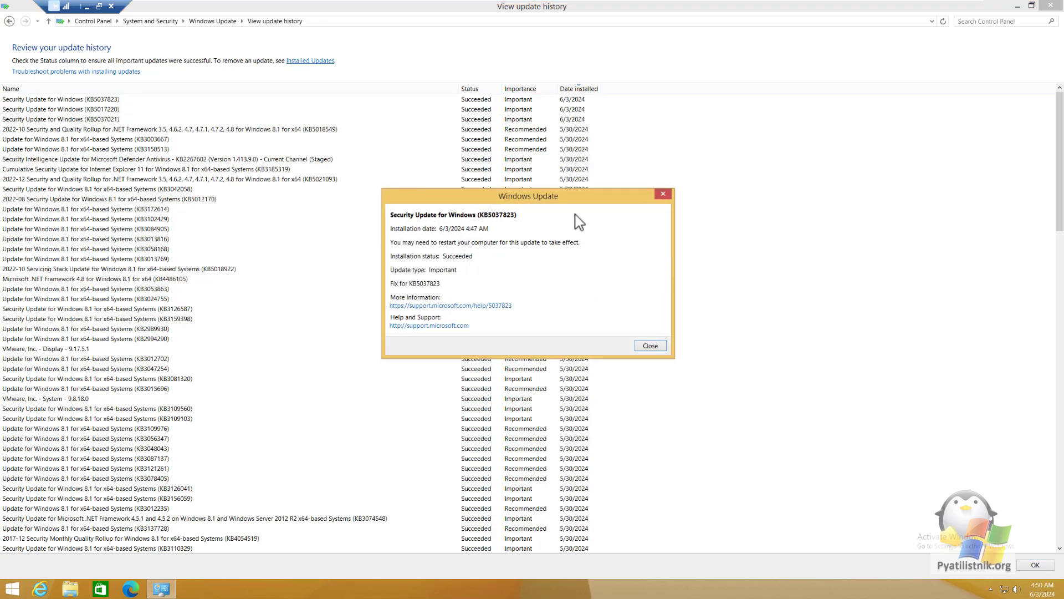
{"action": "left_click", "coordinate": [664, 197]}
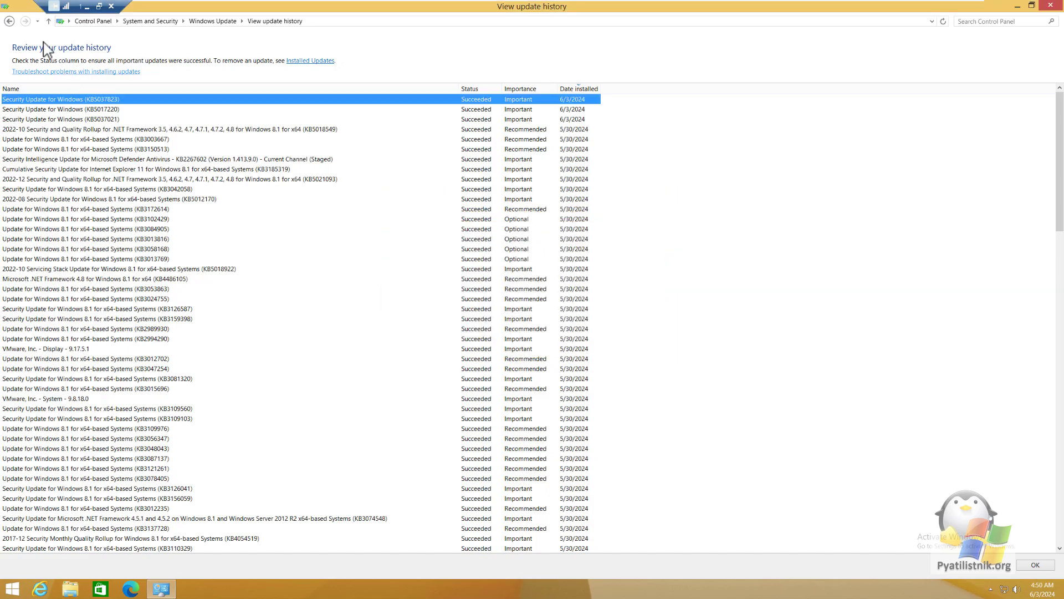
Return to the main Windows Update page, start a check for new updates, and minimize the window
{"action": "left_click", "coordinate": [9, 21]}
{"action": "left_click", "coordinate": [33, 61]}
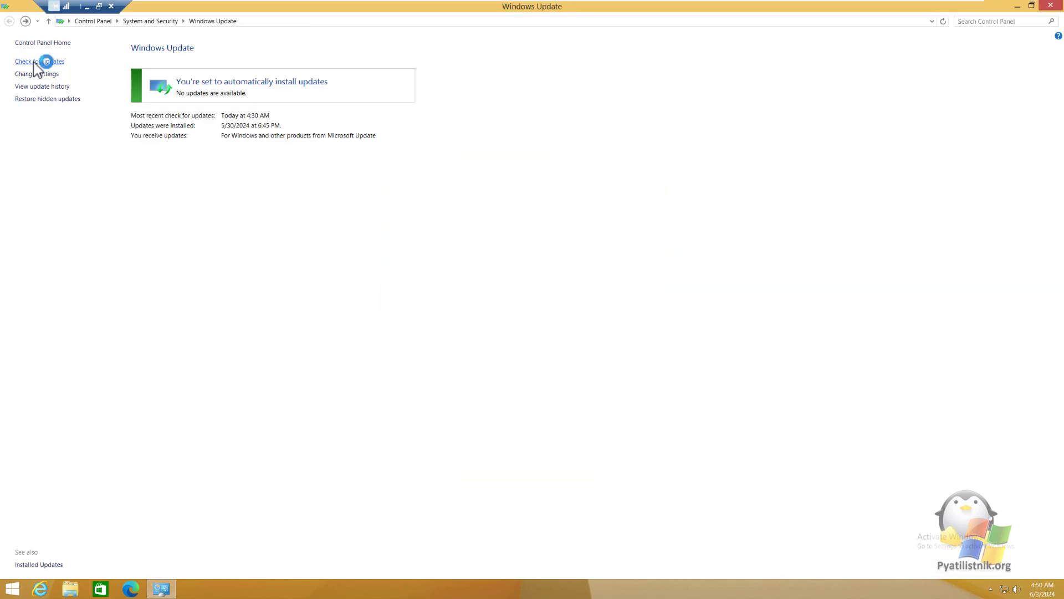
{"action": "left_click", "coordinate": [1018, 6]}
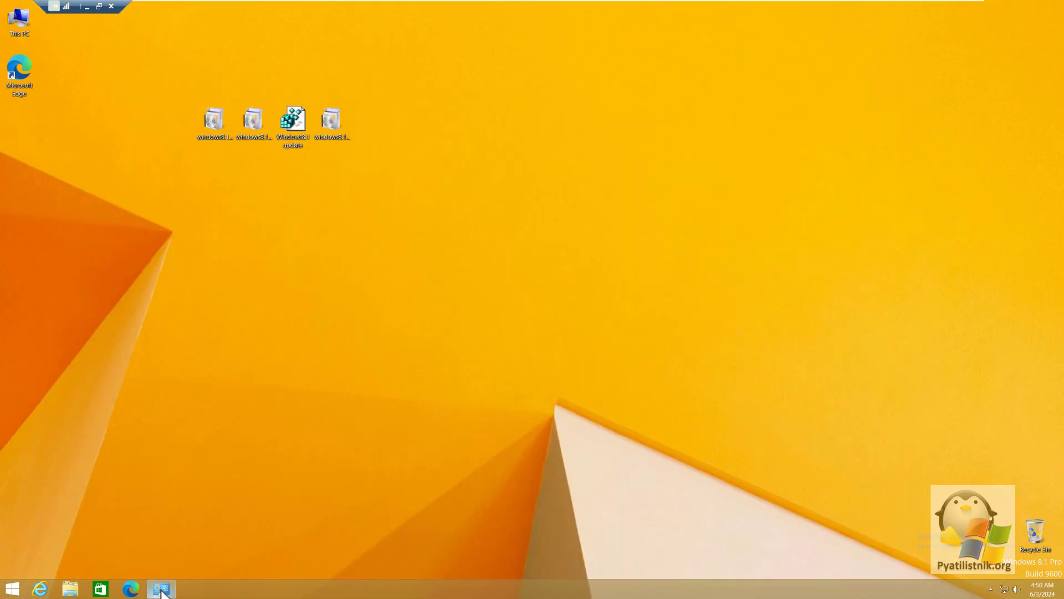